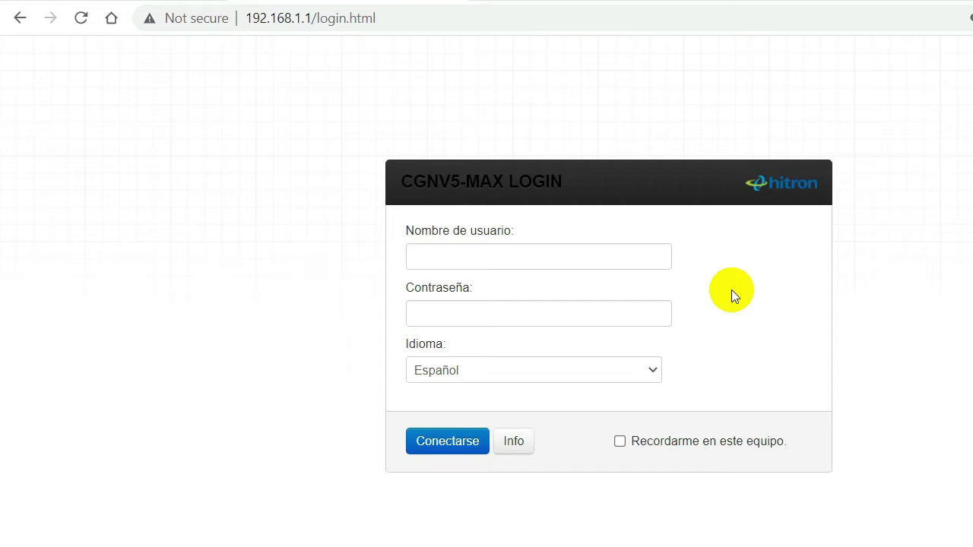
# Log in to the router as cusadmin with the account password and dismiss the browser's password warning
pyautogui.click(480, 258)
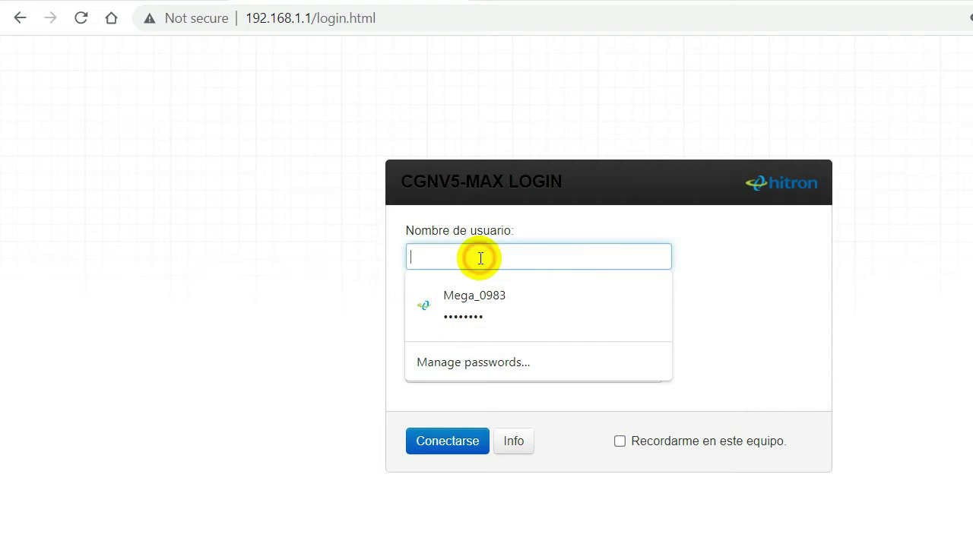
pyautogui.write('cusadmin')
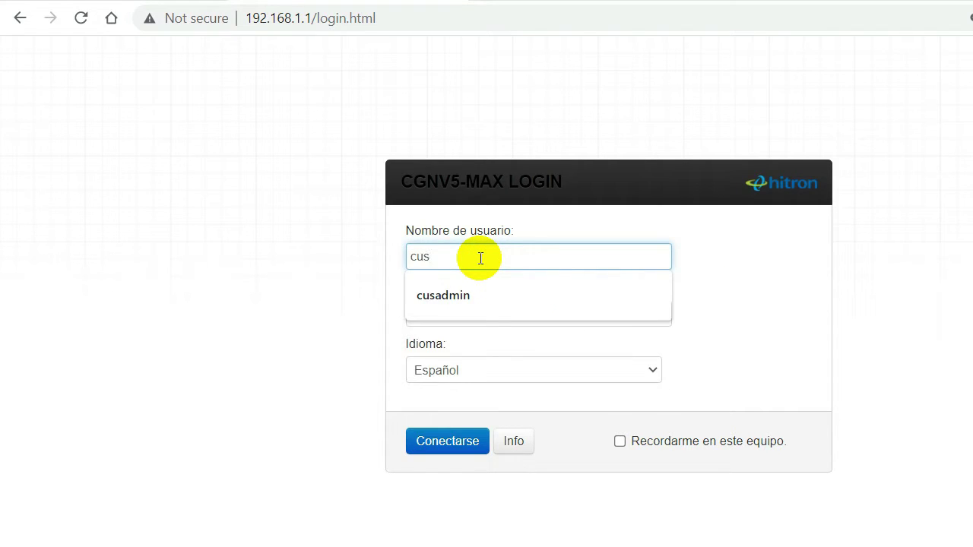
pyautogui.click(430, 295)
pyautogui.click(463, 312)
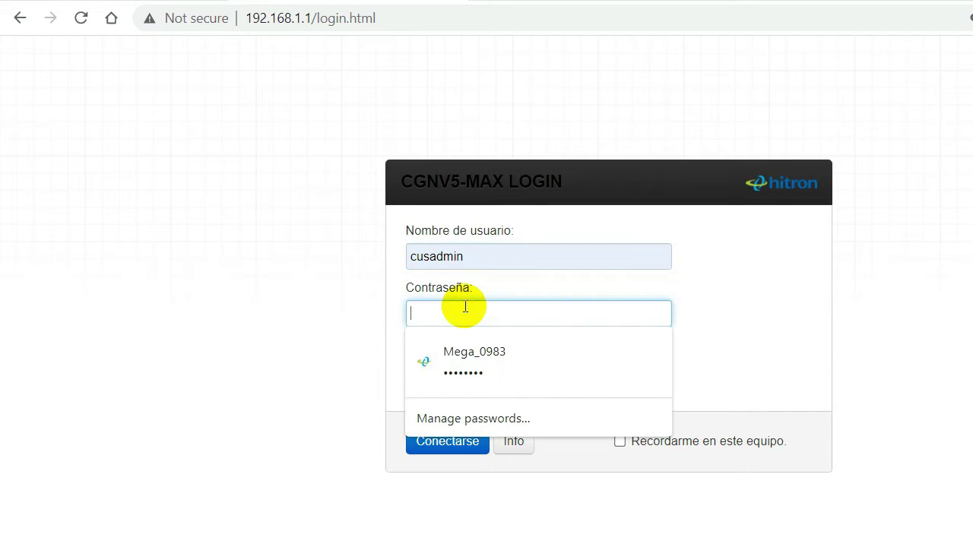
pyautogui.write('••••••••')
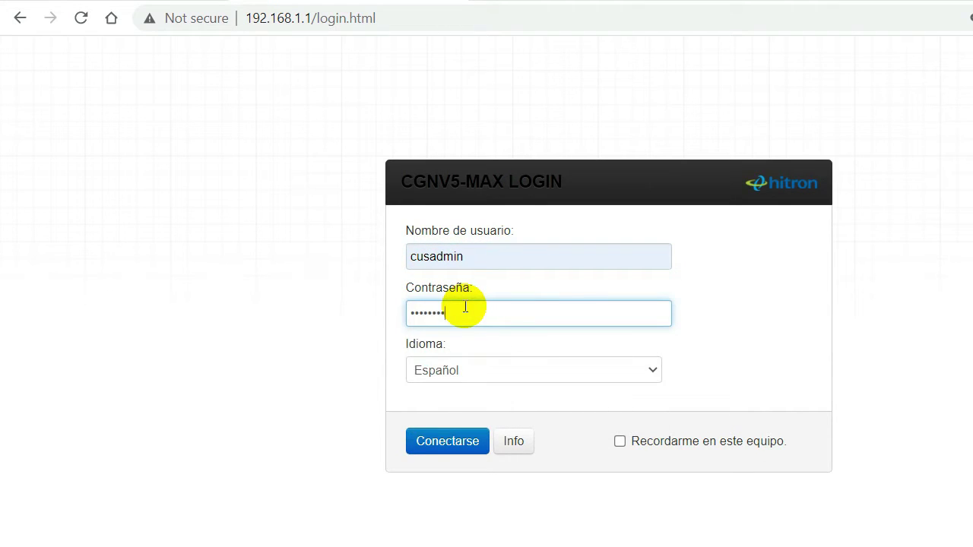
pyautogui.press('Return')
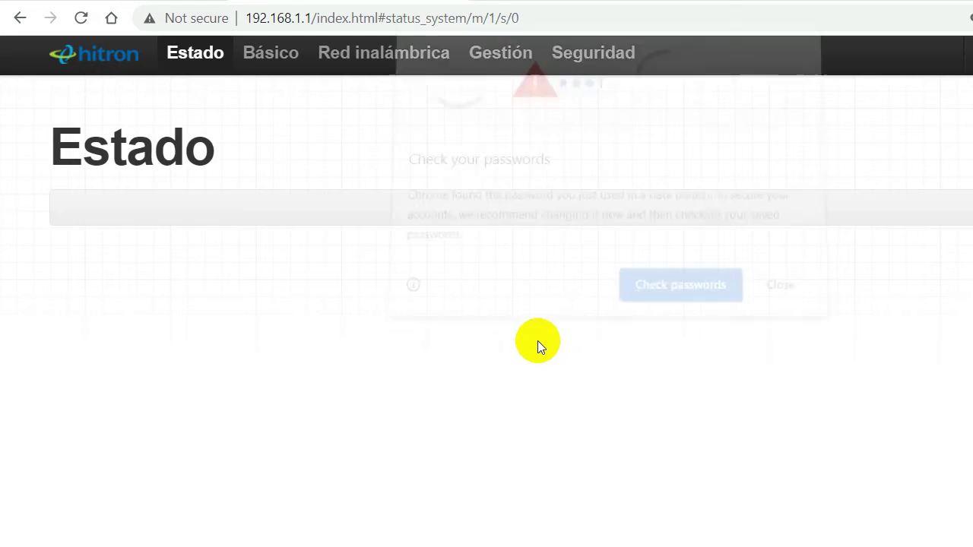
pyautogui.click(774, 295)
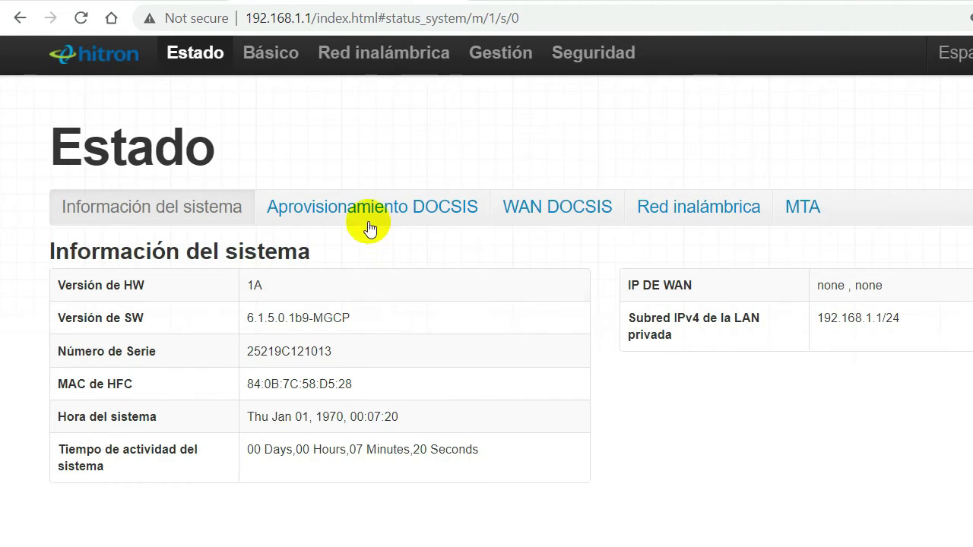
# Open the basic LAN configuration and examine the router's IP address setting
pyautogui.click(272, 59)
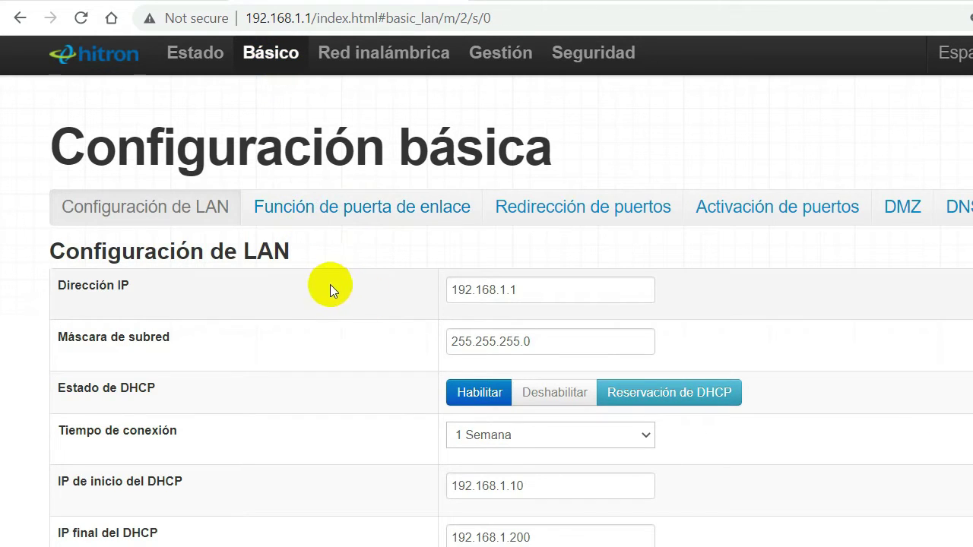
pyautogui.moveTo(540, 283); pyautogui.dragTo(391, 295)
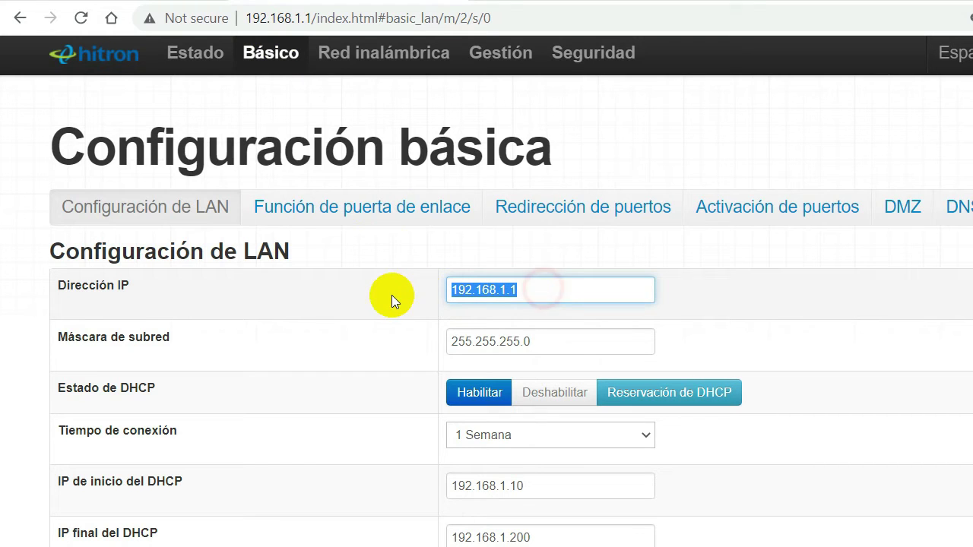
pyautogui.click(541, 291)
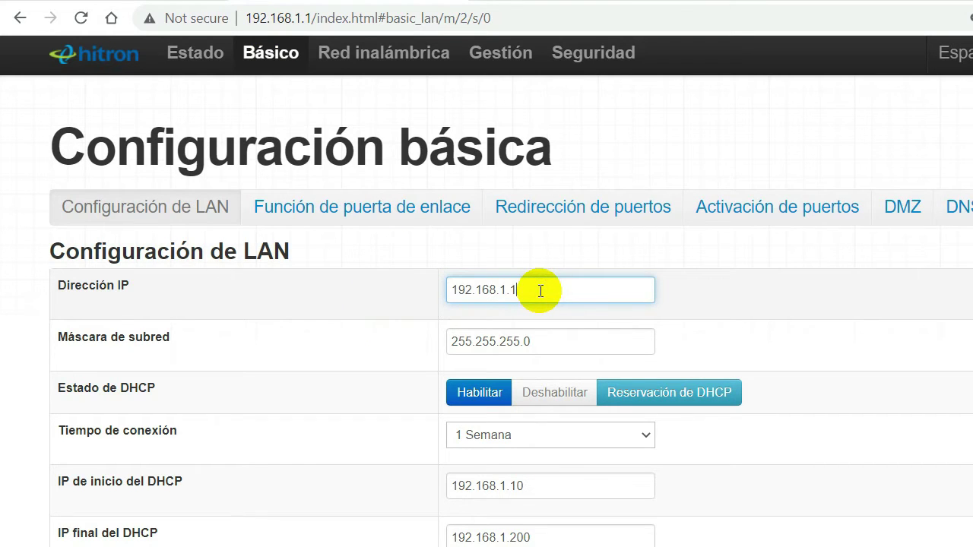
pyautogui.moveTo(552, 289); pyautogui.dragTo(406, 295)
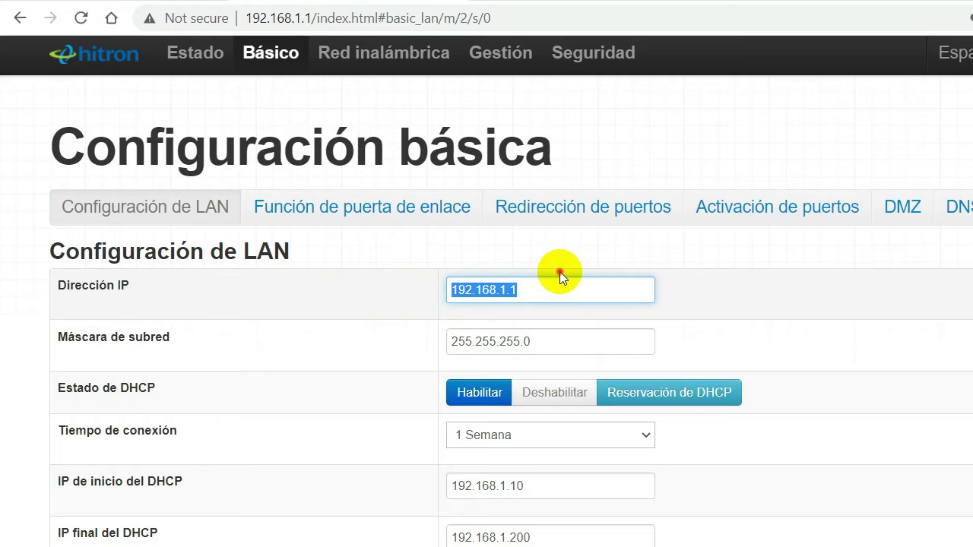
pyautogui.click(559, 272)
# Review the DHCP lease time options, the DHCP start and end addresses, and the list of connected devices
pyautogui.scroll(-1, 370, 395)
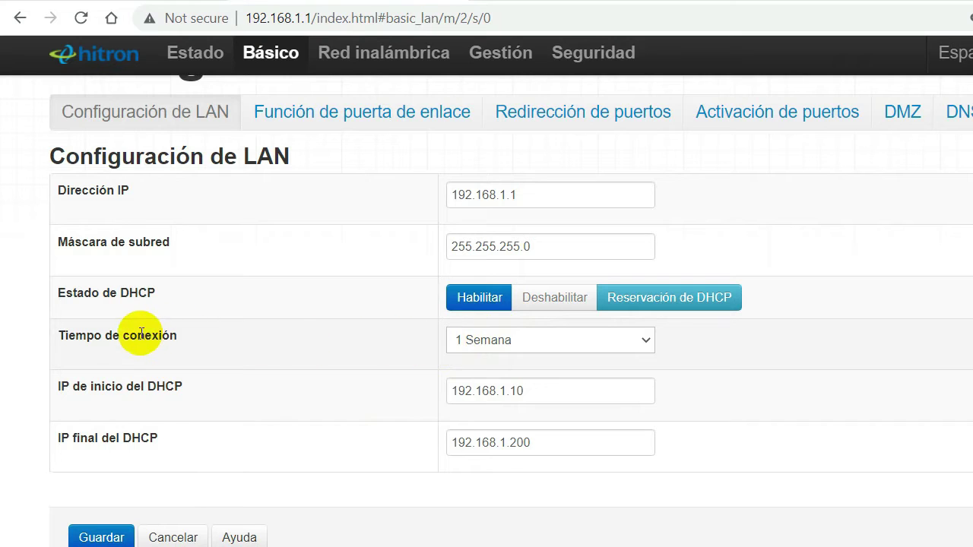
pyautogui.click(647, 341)
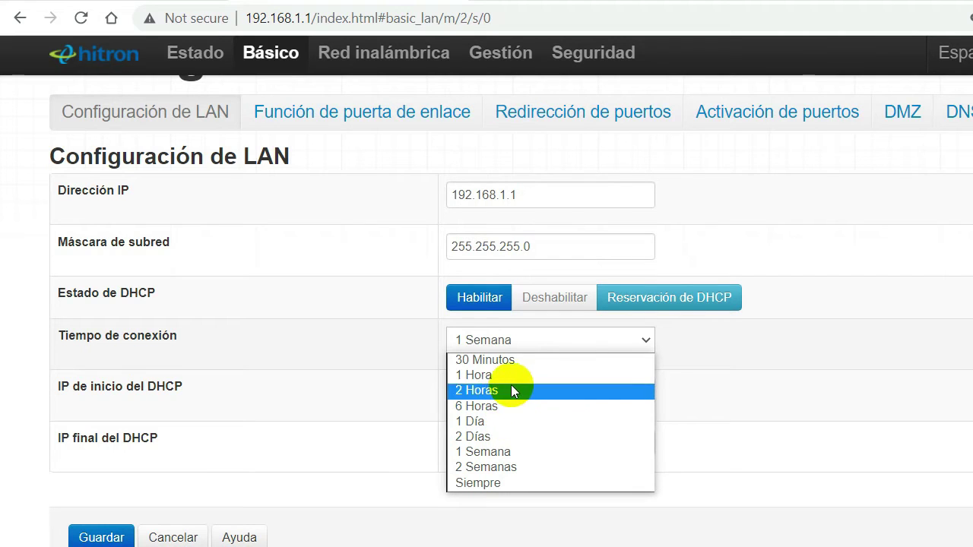
pyautogui.click(727, 343)
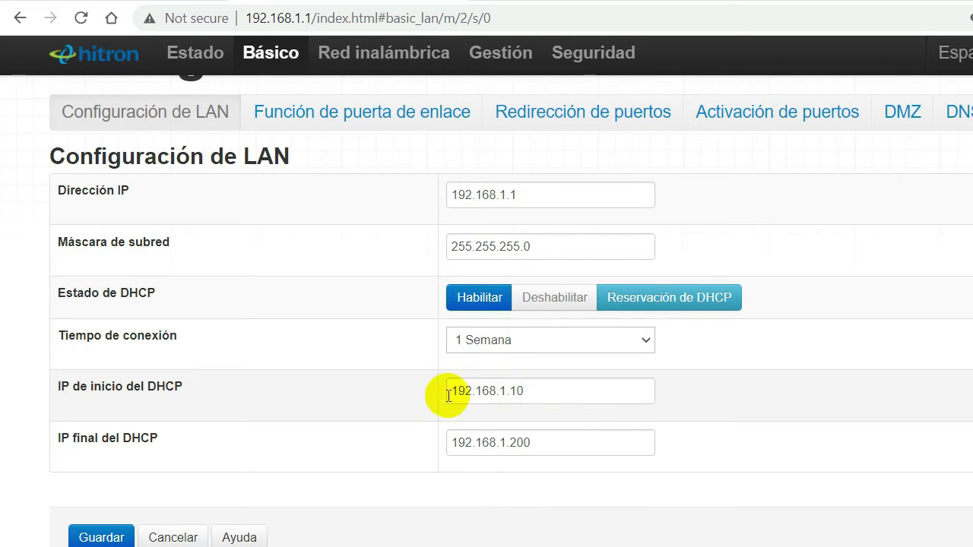
pyautogui.click(544, 390)
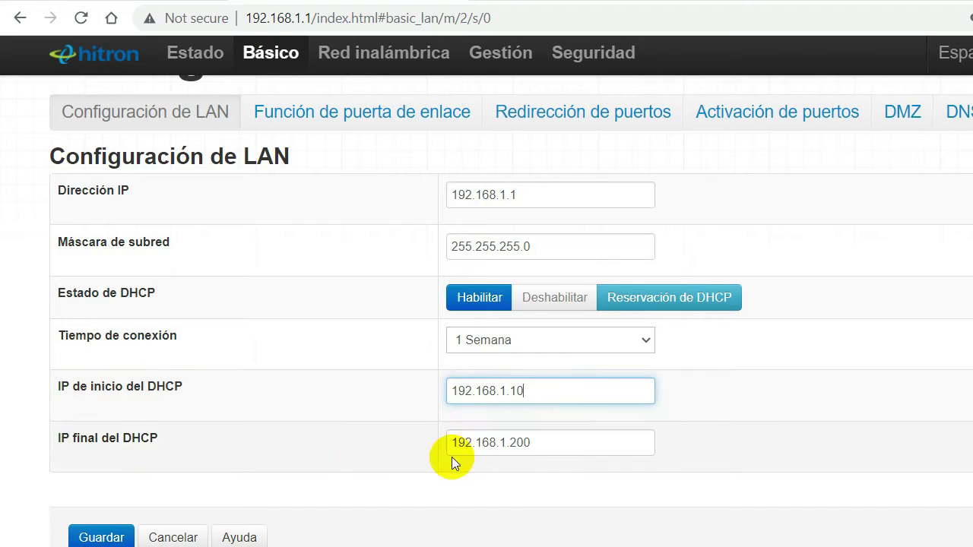
pyautogui.click(571, 442)
pyautogui.scroll(-1, 573, 437)
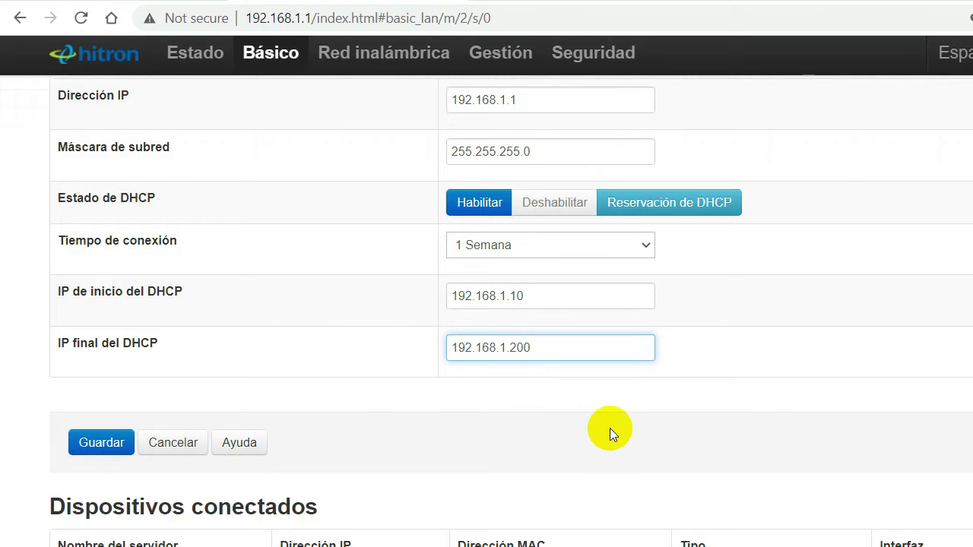
pyautogui.scroll(-1, 610, 426)
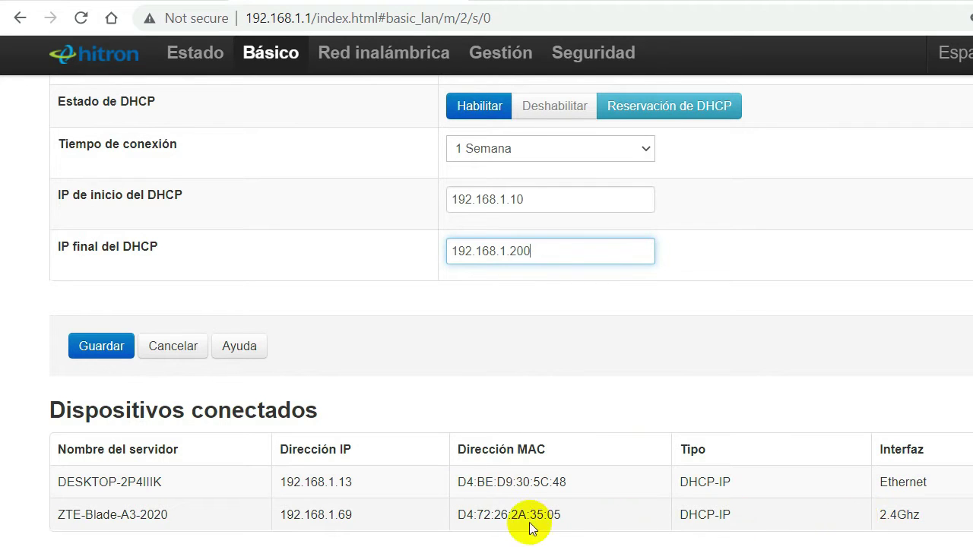
pyautogui.scroll(3, 573, 424)
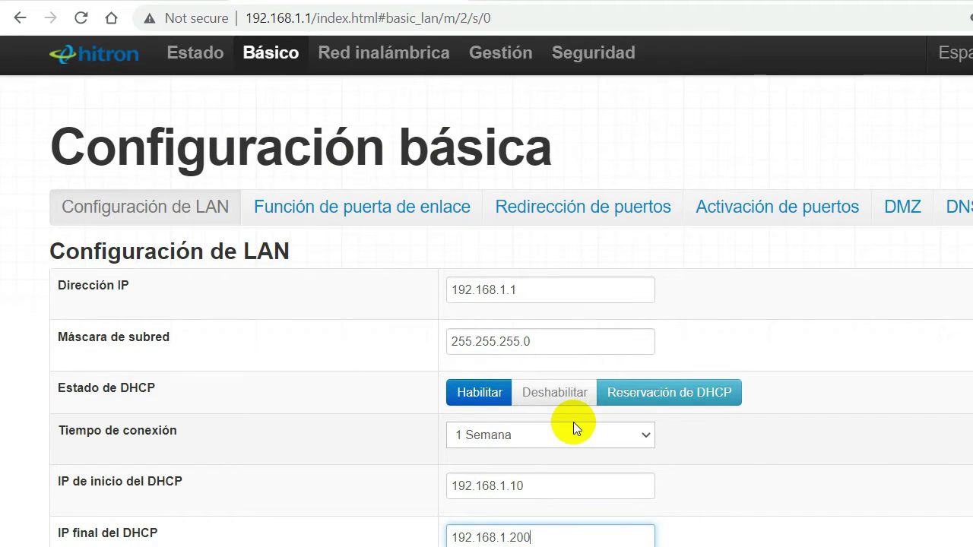
# Enable UPNP IGD in the gateway function settings, and disable it again
pyautogui.click(352, 218)
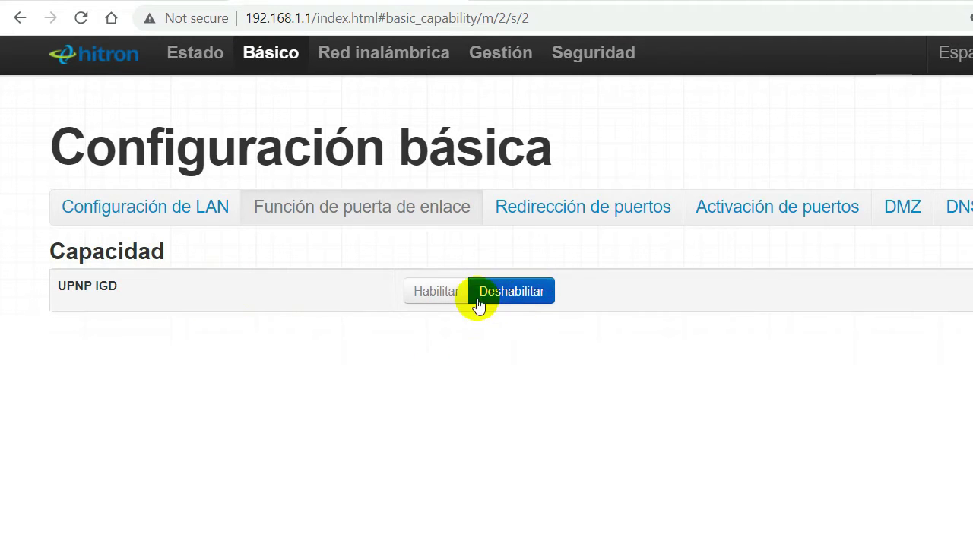
pyautogui.click(430, 298)
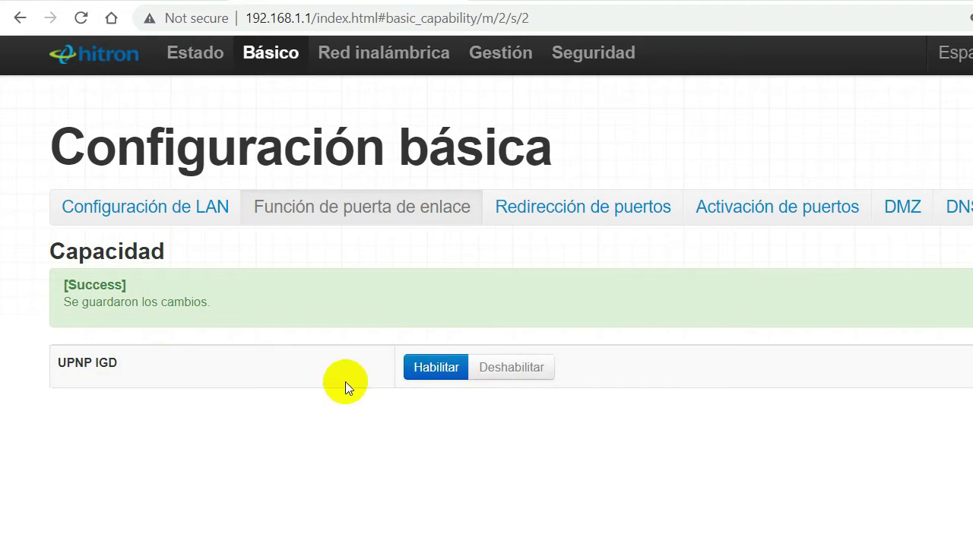
pyautogui.click(518, 377)
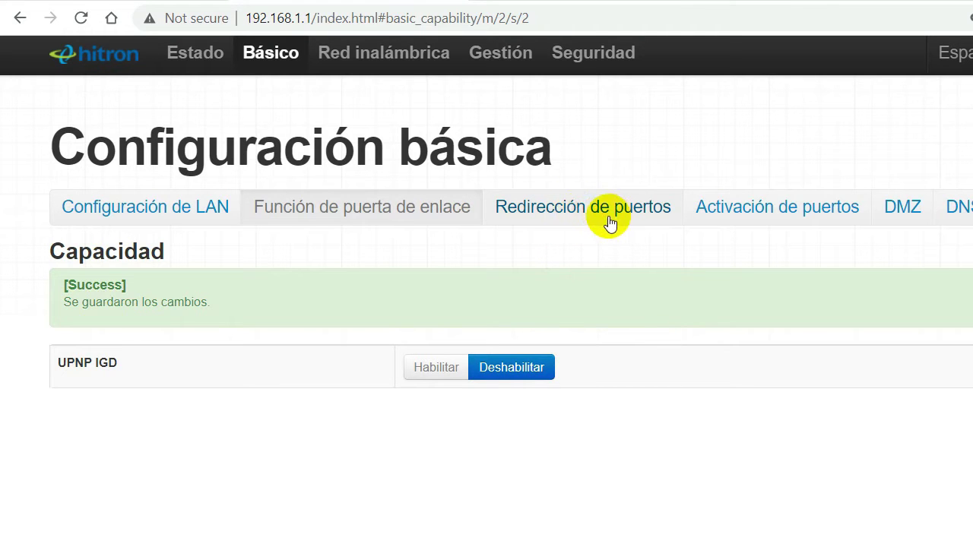
# View the port forwarding options, and try switching port triggering on and back off
pyautogui.click(582, 218)
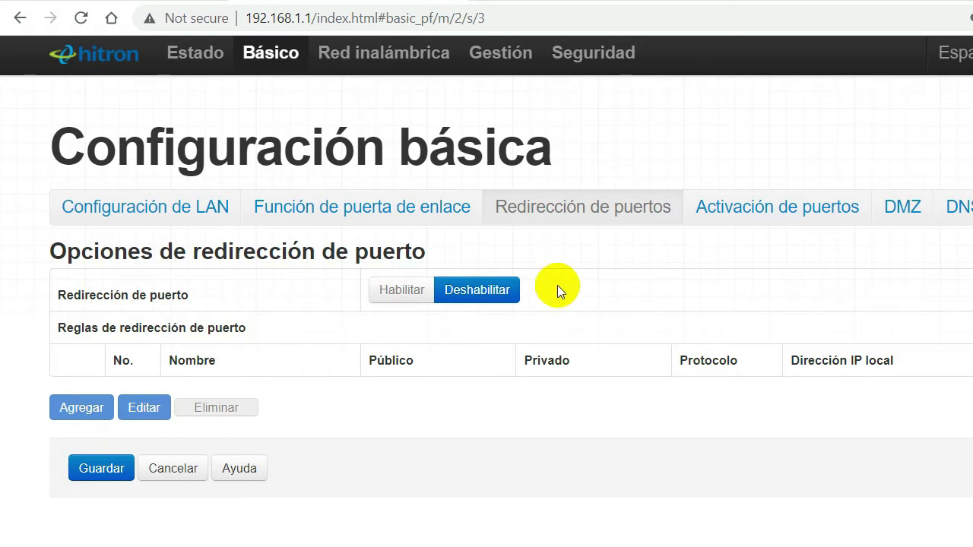
pyautogui.click(741, 216)
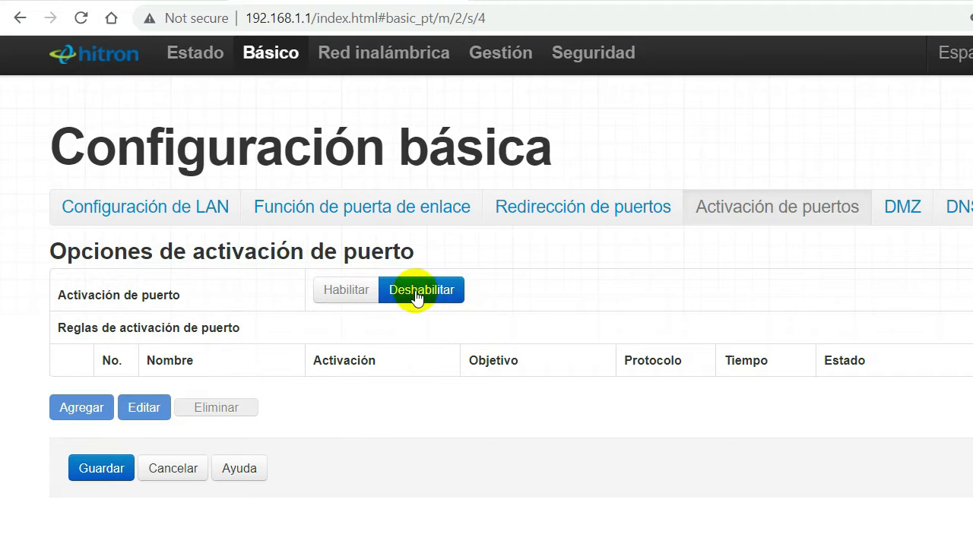
pyautogui.click(339, 292)
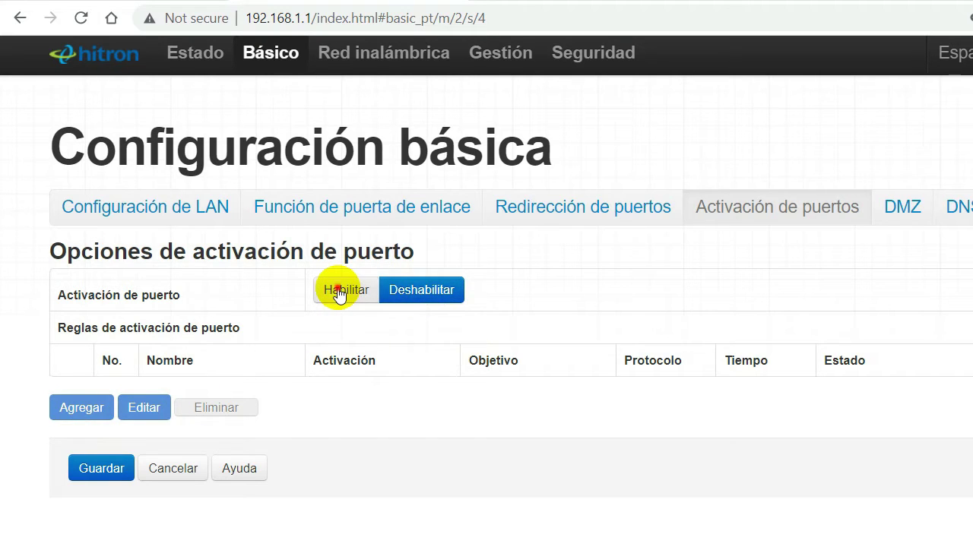
pyautogui.click(415, 297)
# Return to the port forwarding options and try switching port forwarding on and back off
pyautogui.click(566, 207)
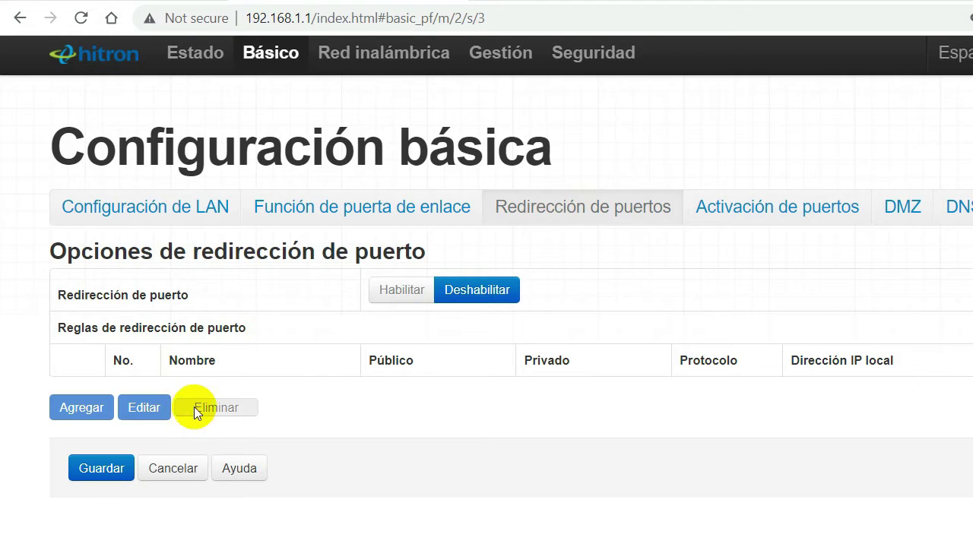
pyautogui.click(399, 293)
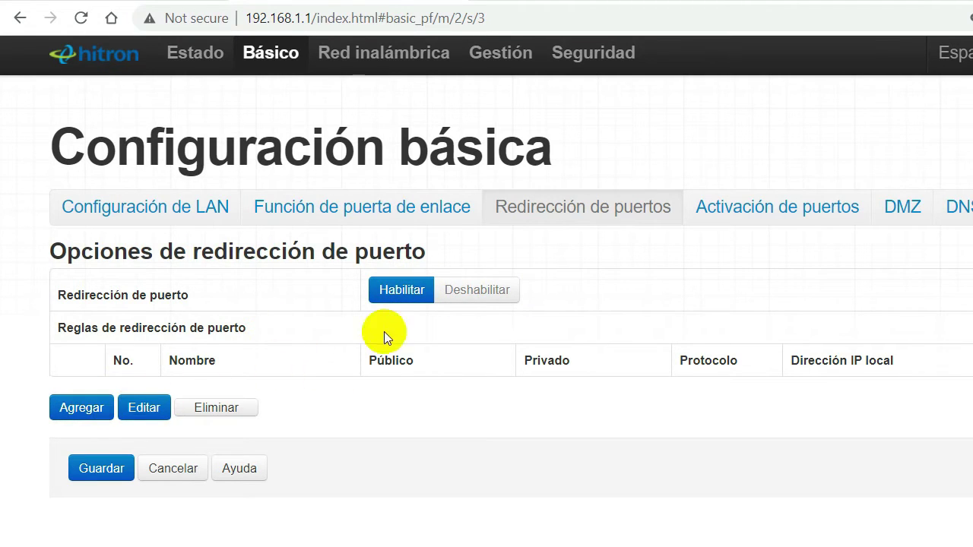
pyautogui.click(482, 299)
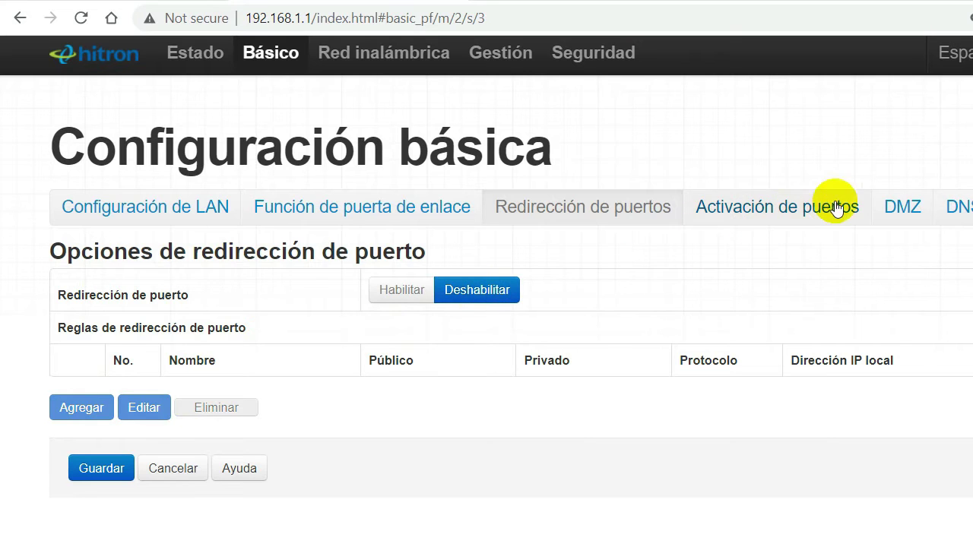
# Enable the DMZ with the connected Ethernet device 192.168.1.13 as its server, and save the settings
pyautogui.click(907, 213)
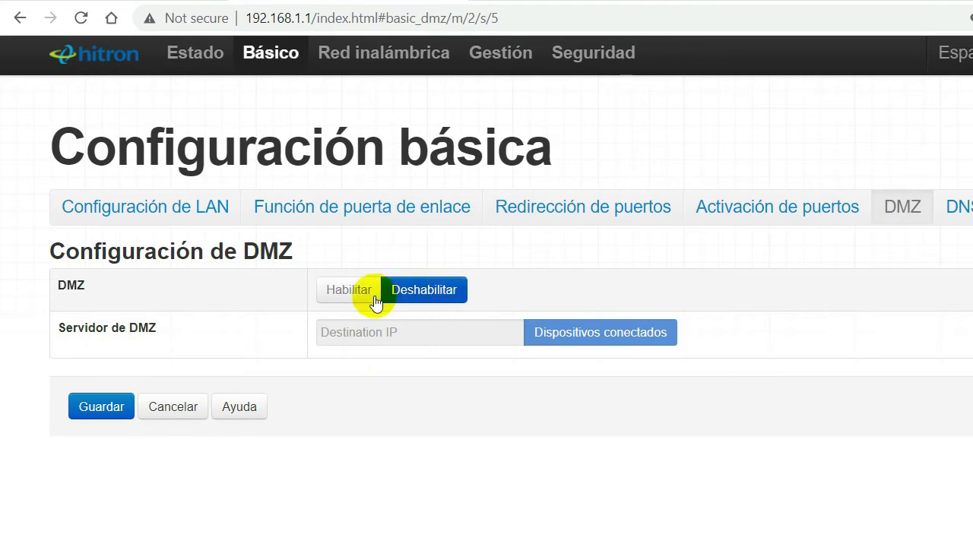
pyautogui.click(351, 295)
pyautogui.click(395, 332)
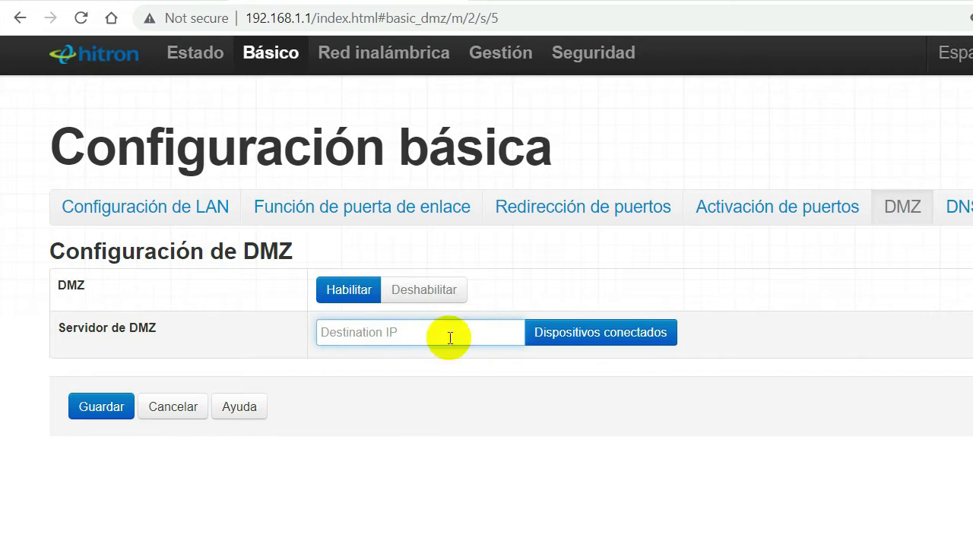
pyautogui.click(576, 334)
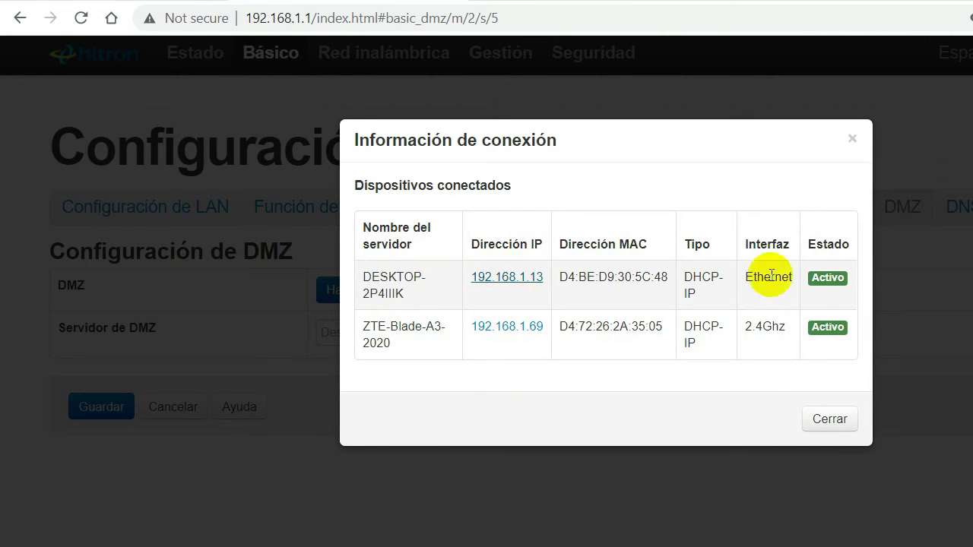
pyautogui.click(506, 278)
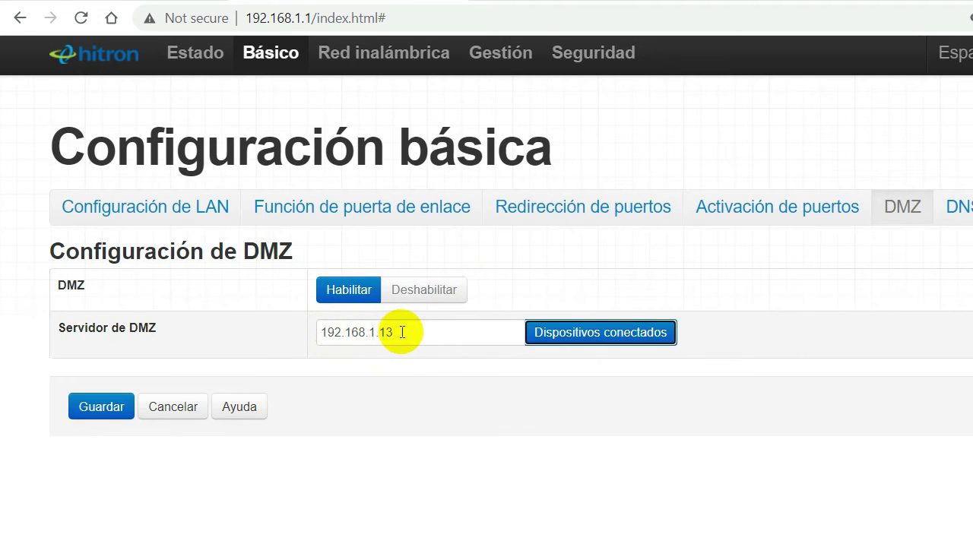
pyautogui.click(93, 411)
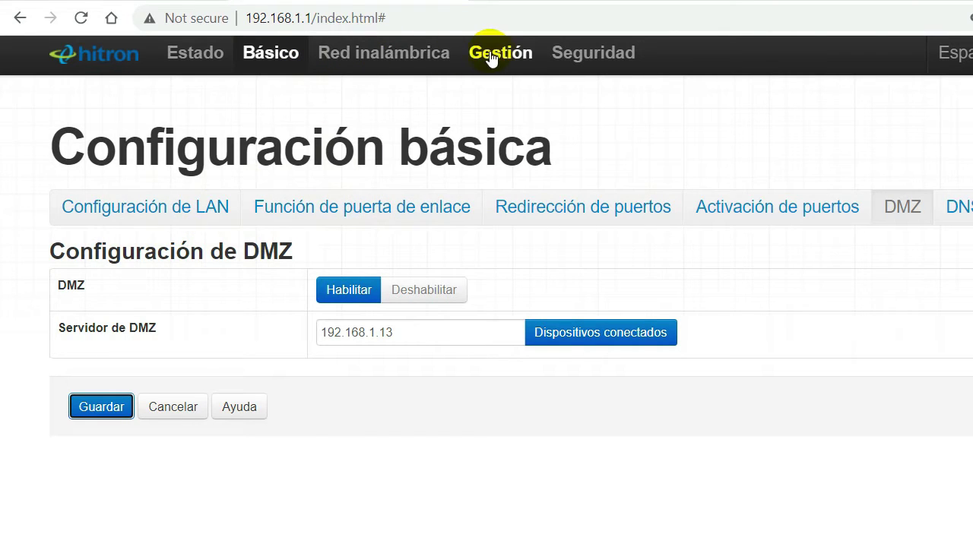
# View the IP Passthrough settings in Administration, and check the username choices in the username and password configuration
pyautogui.click(516, 55)
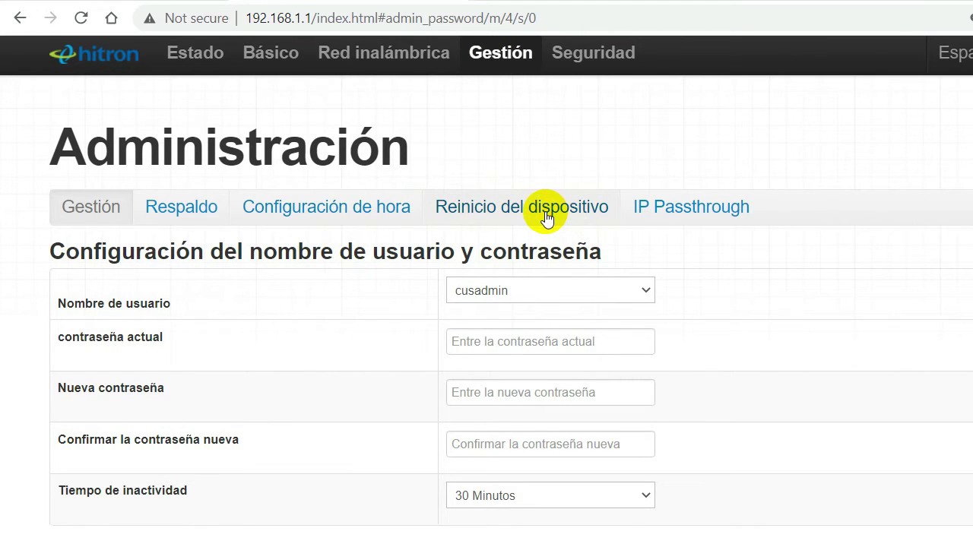
pyautogui.click(674, 209)
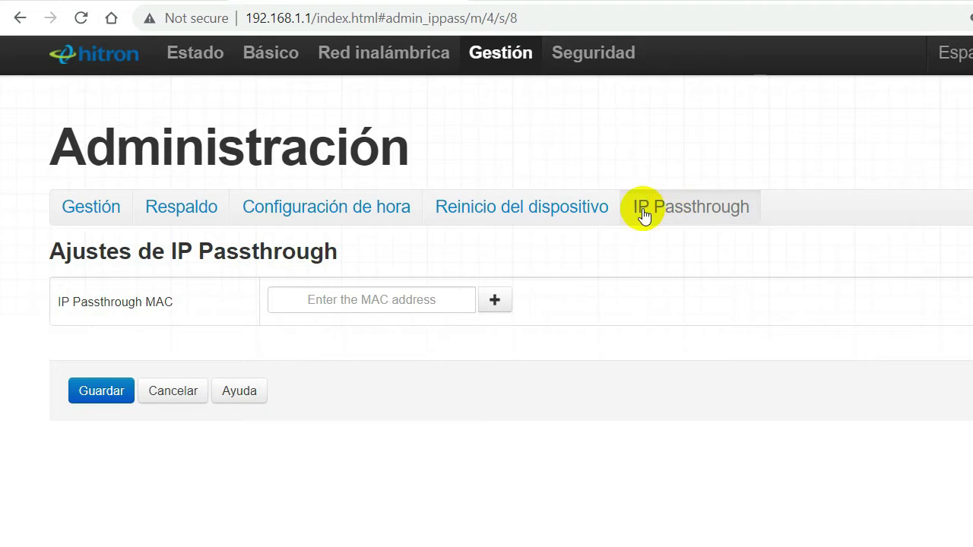
pyautogui.click(91, 206)
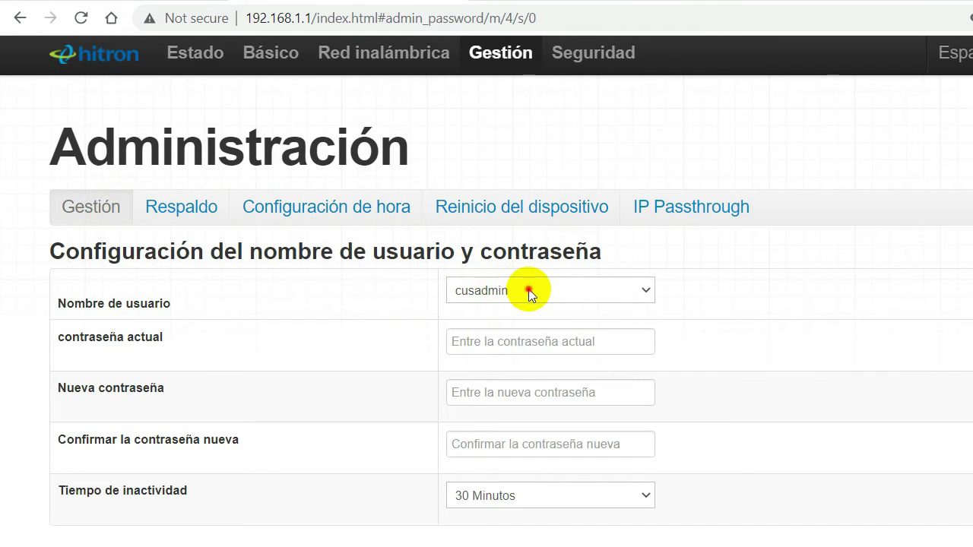
pyautogui.click(529, 289)
pyautogui.click(528, 289)
pyautogui.click(528, 289)
pyautogui.click(529, 289)
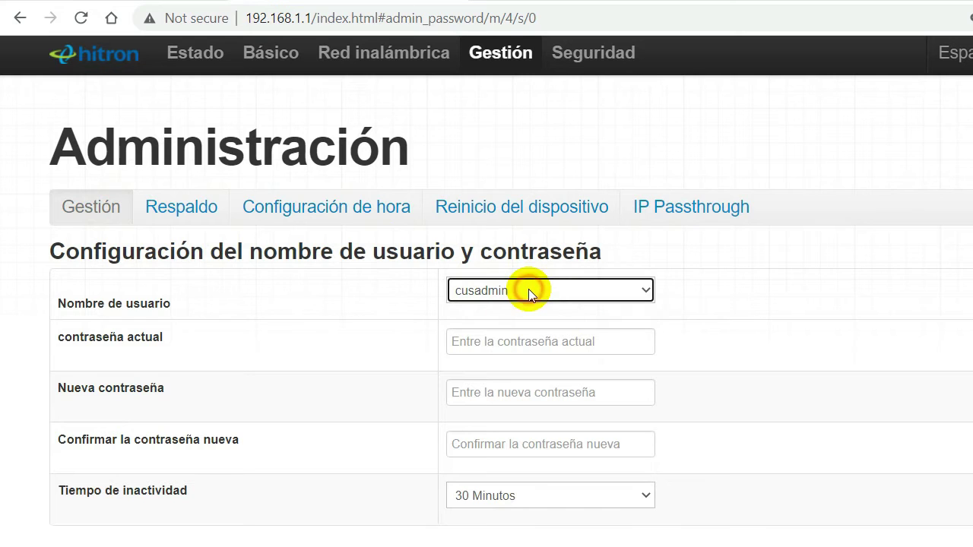
pyautogui.click(513, 343)
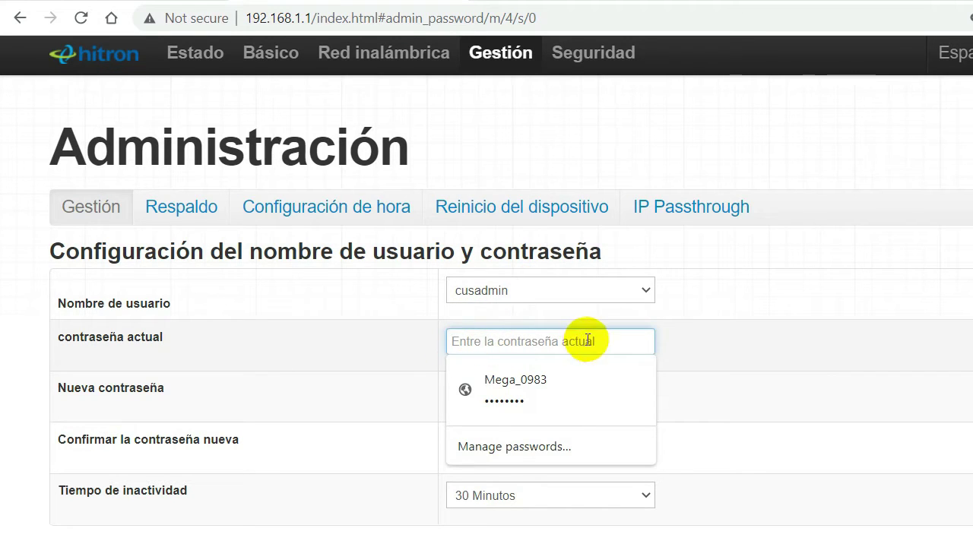
pyautogui.click(417, 332)
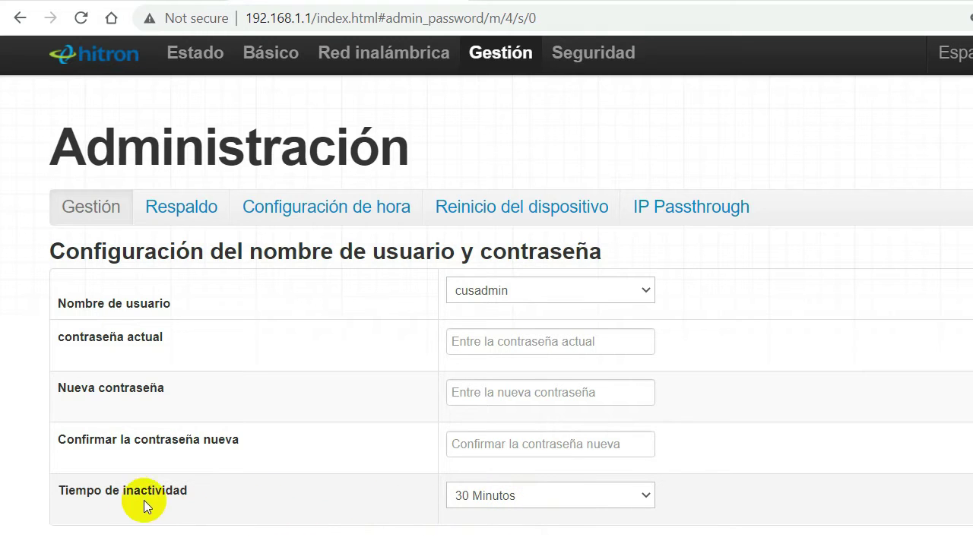
# Try to add 192.168.1.40 as an IP Passthrough address in the Administration settings
pyautogui.click(676, 201)
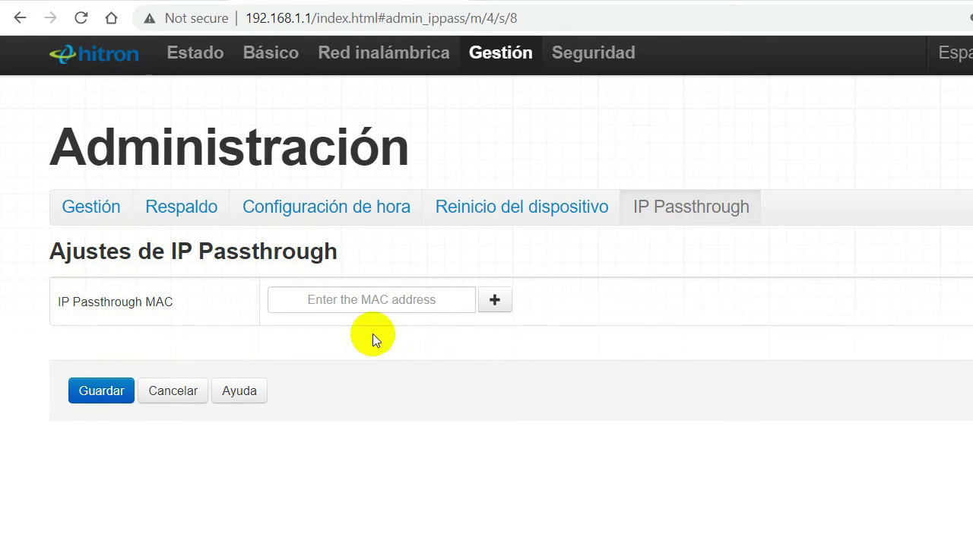
pyautogui.click(495, 304)
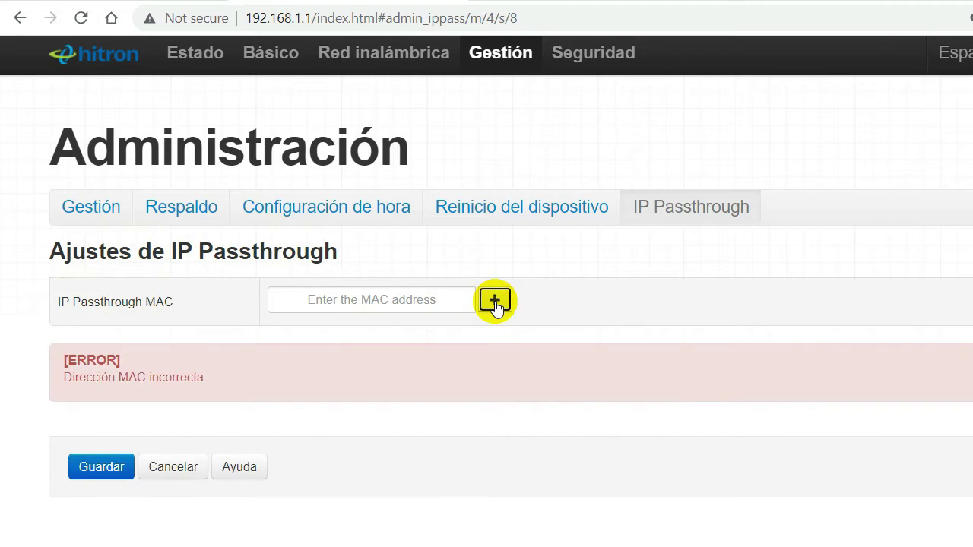
pyautogui.click(365, 302)
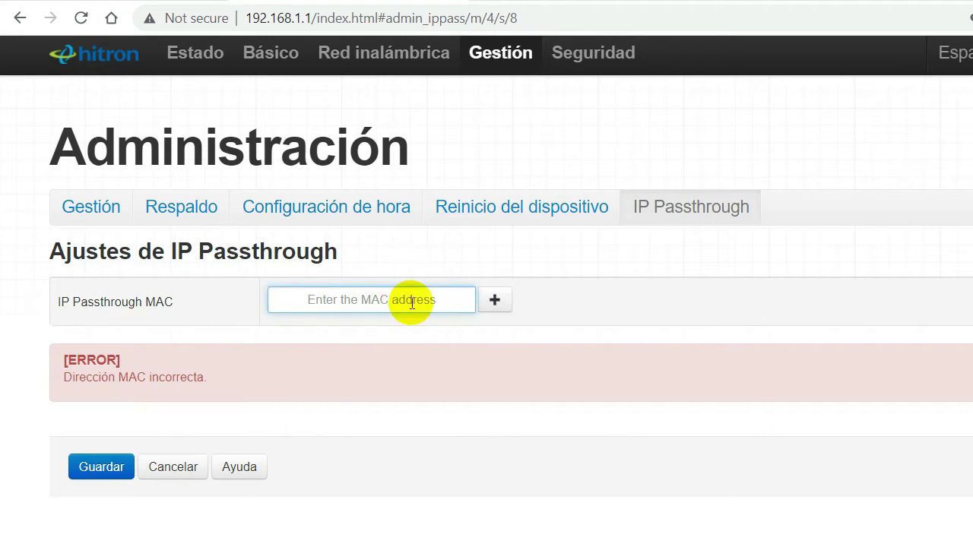
pyautogui.rightClick(332, 302)
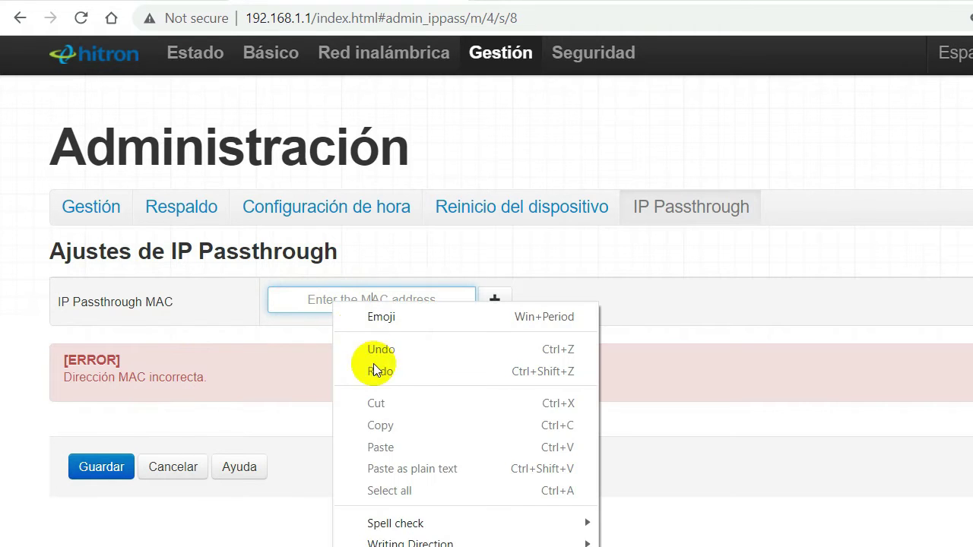
pyautogui.click(293, 279)
pyautogui.click(299, 301)
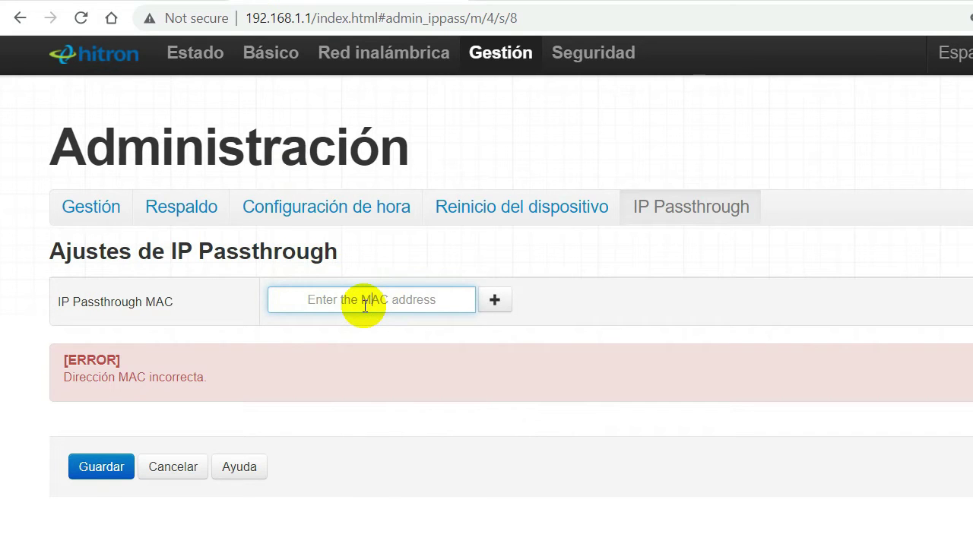
pyautogui.write('192.168.1.40')
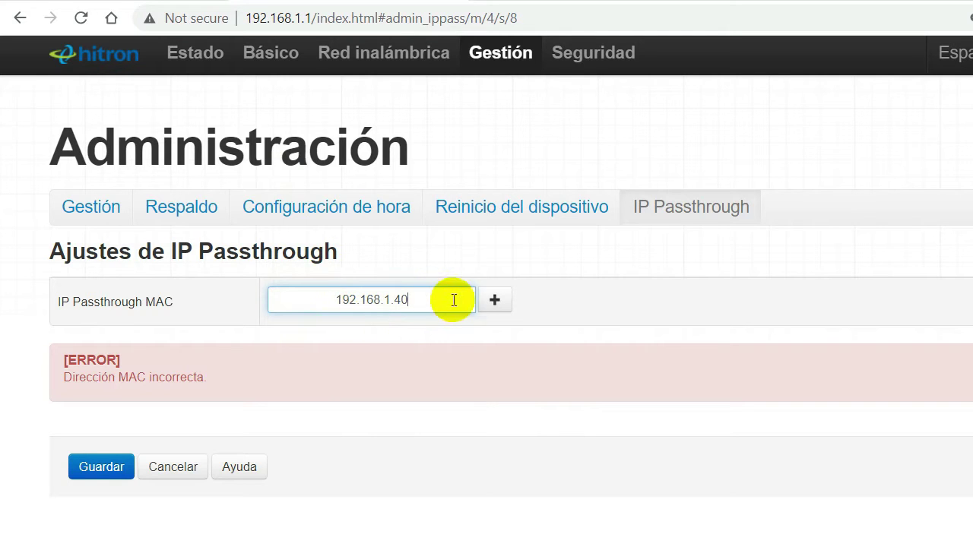
pyautogui.click(496, 304)
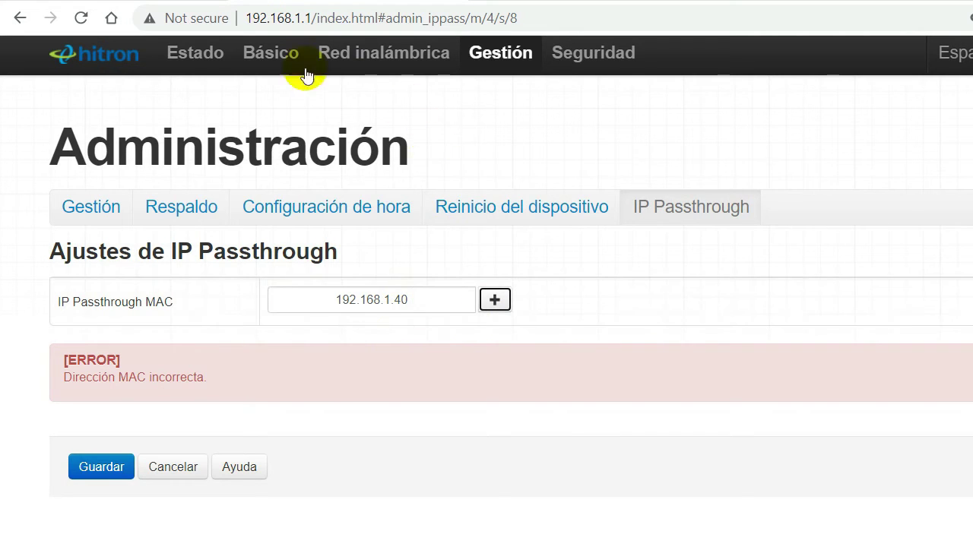
# Check the DMZ server address in the basic configuration
pyautogui.click(196, 60)
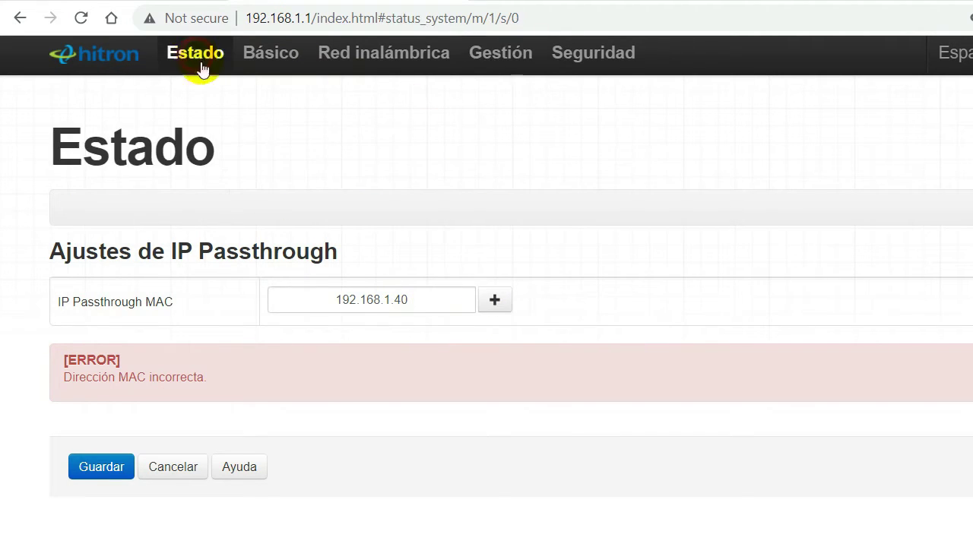
pyautogui.click(277, 65)
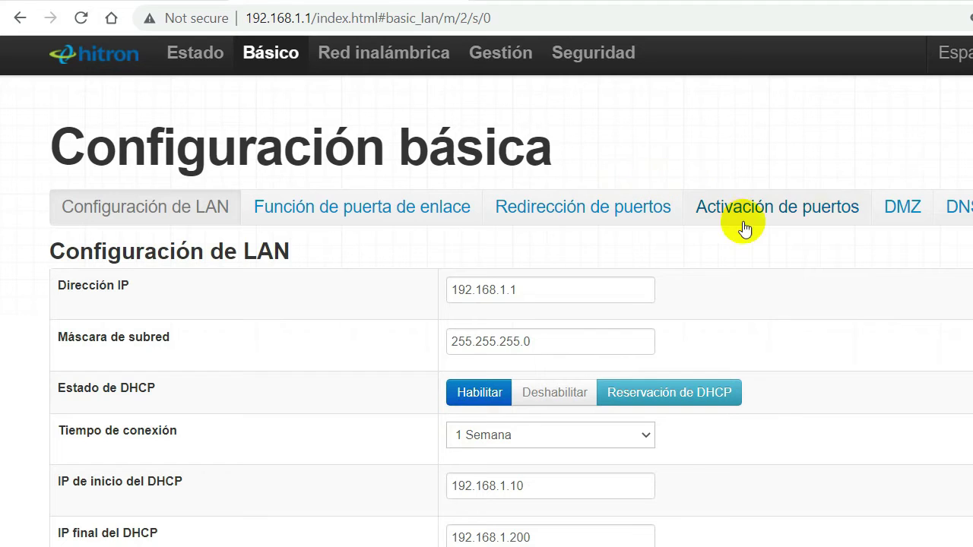
pyautogui.click(890, 213)
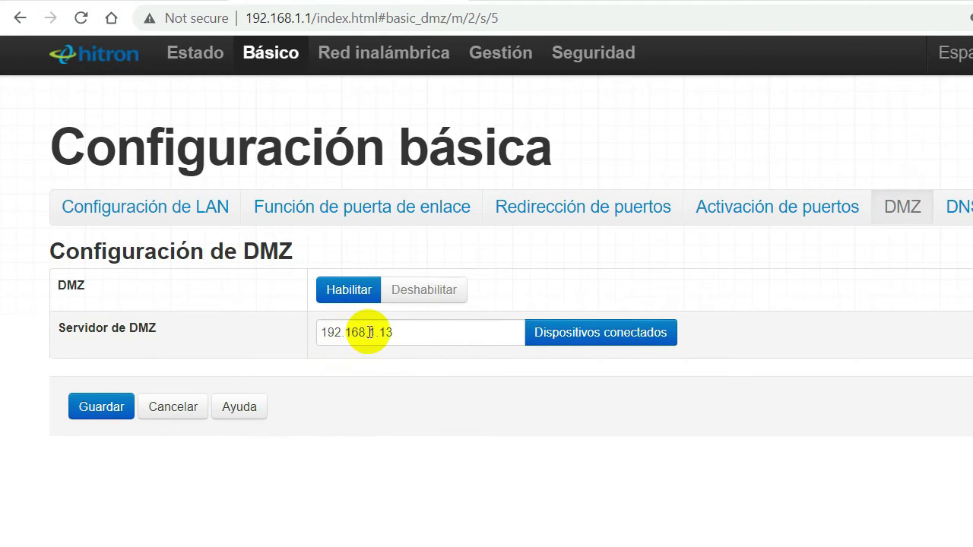
# Return to the IP Passthrough settings and enter 192.168.1.13 as the passthrough address
pyautogui.click(503, 61)
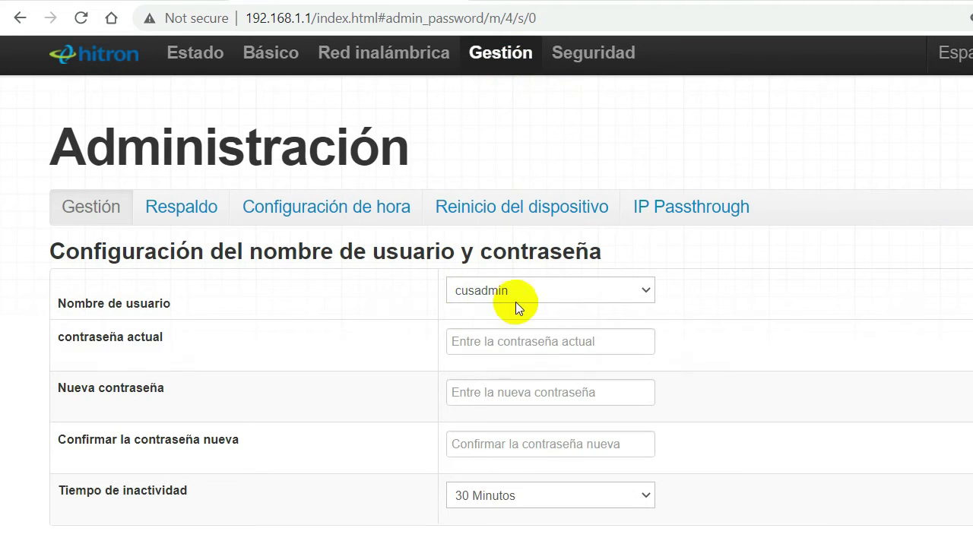
pyautogui.click(652, 204)
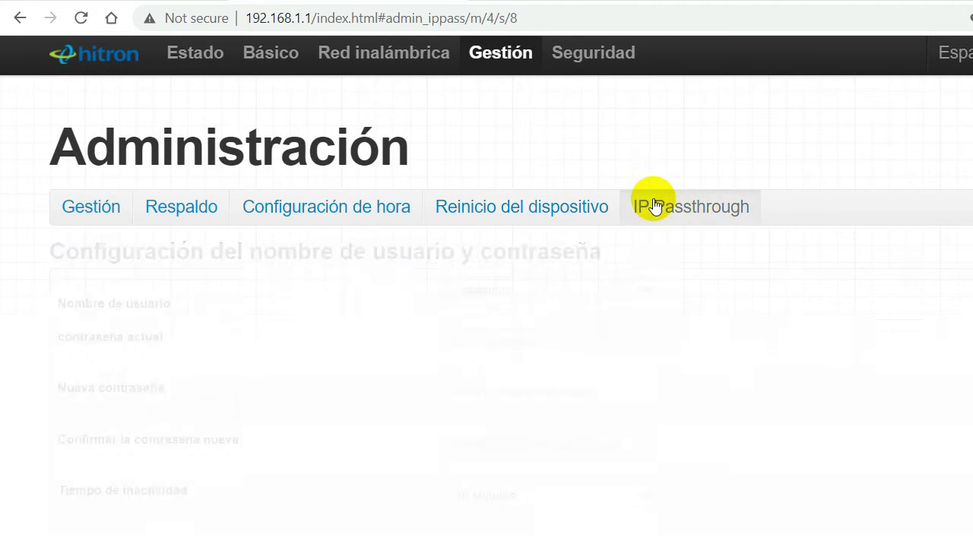
pyautogui.click(399, 302)
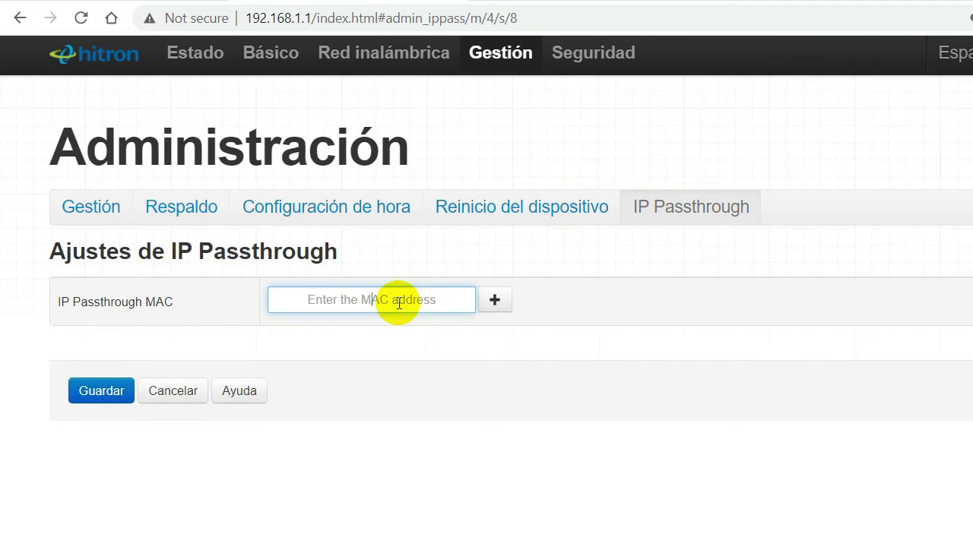
pyautogui.write('192.168.1.13')
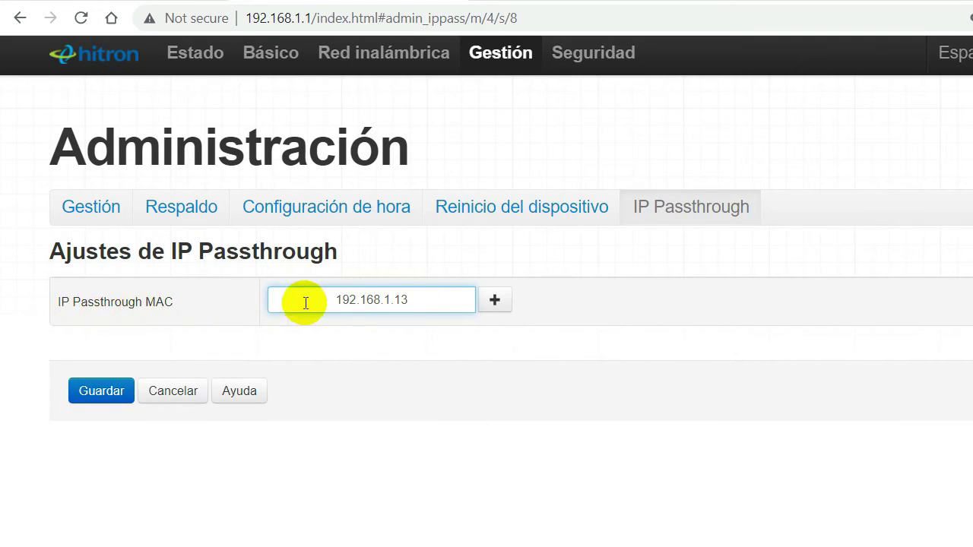
# Copy the MAC address of the Ethernet device at 192.168.1.13 from the DMZ's connected devices list, and close the list
pyautogui.click(194, 57)
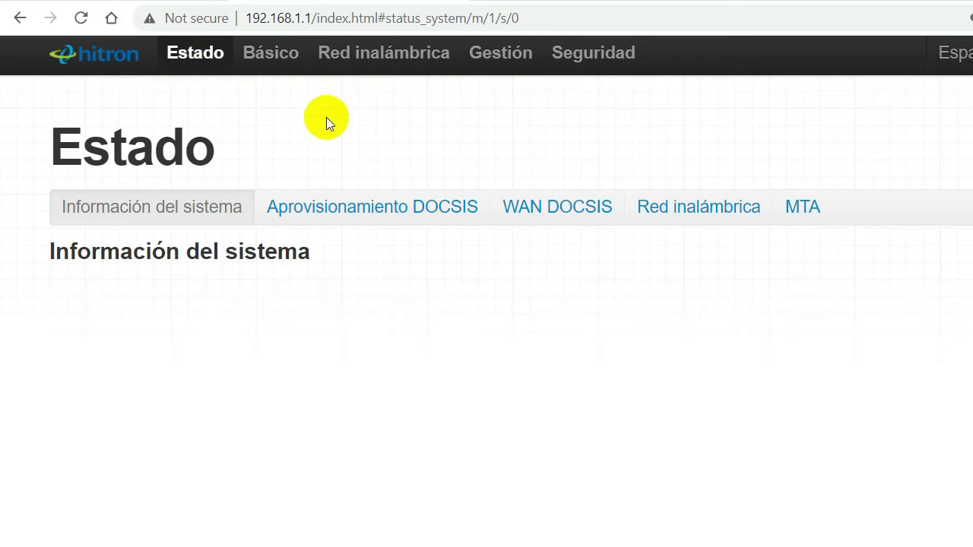
pyautogui.click(275, 68)
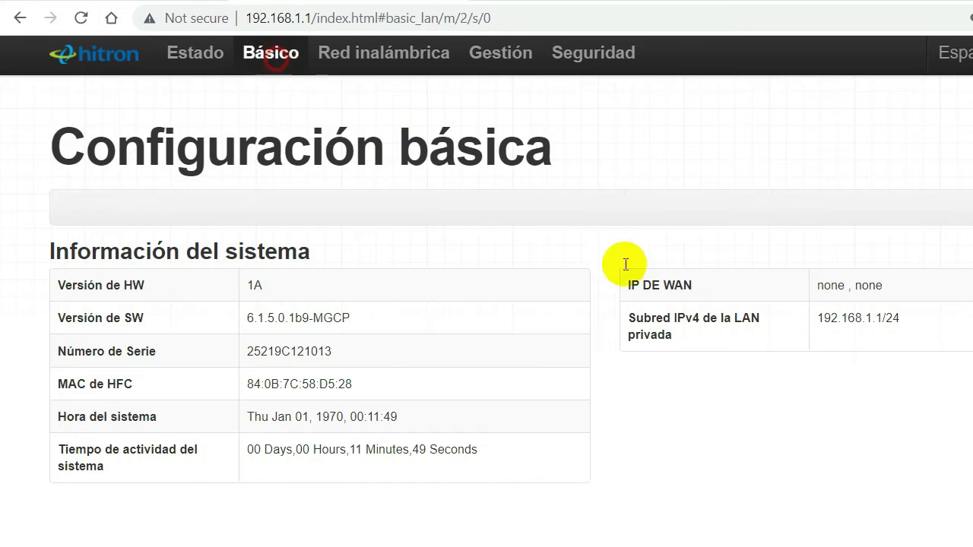
pyautogui.click(903, 213)
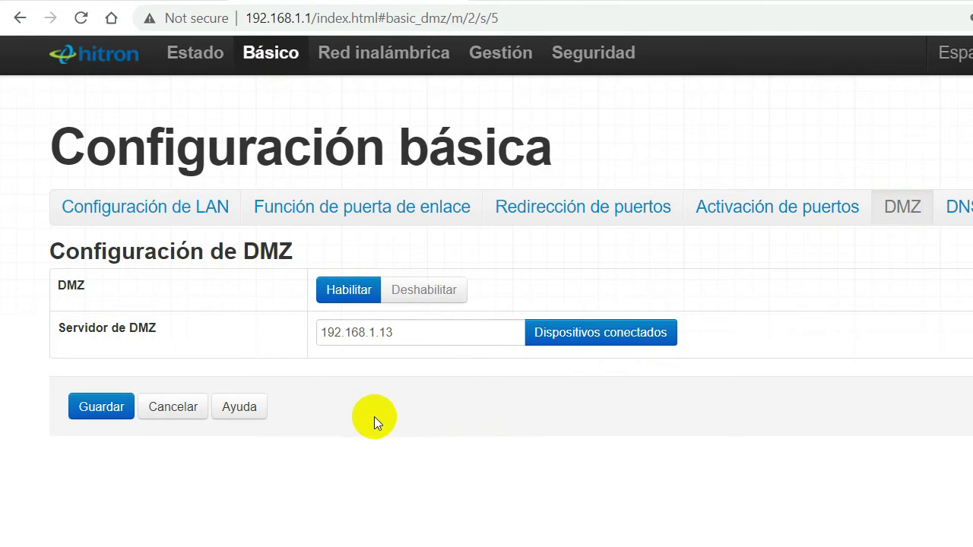
pyautogui.click(592, 338)
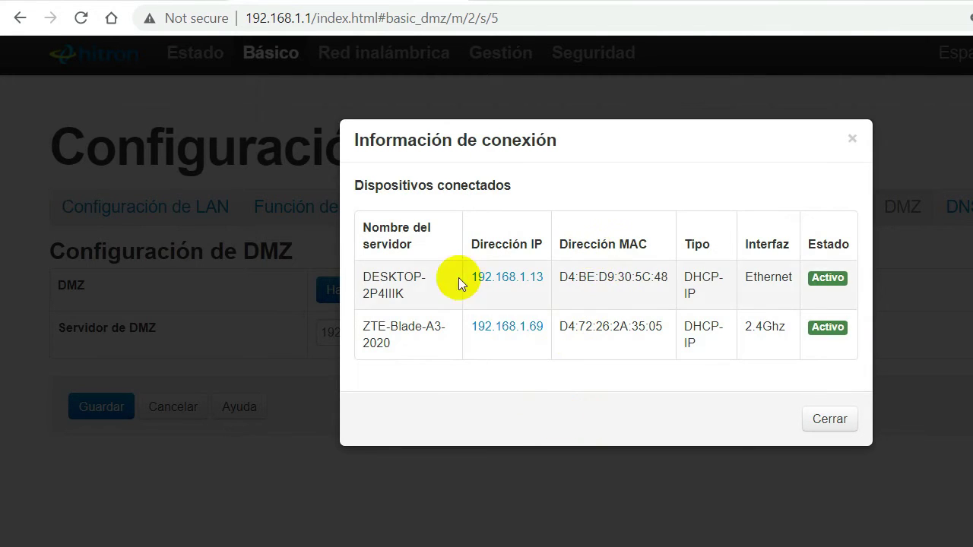
pyautogui.moveTo(668, 277); pyautogui.dragTo(558, 277)
pyautogui.rightClick(567, 278)
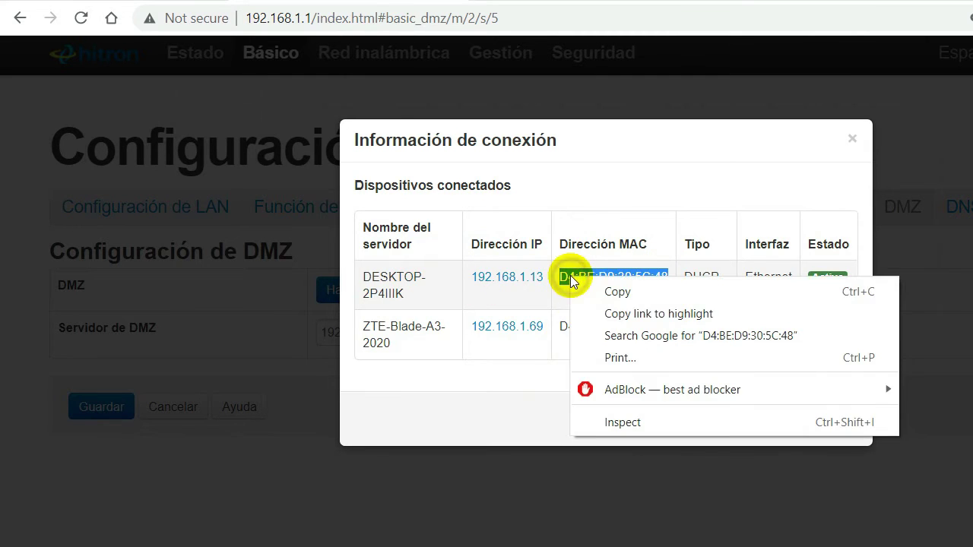
pyautogui.click(606, 287)
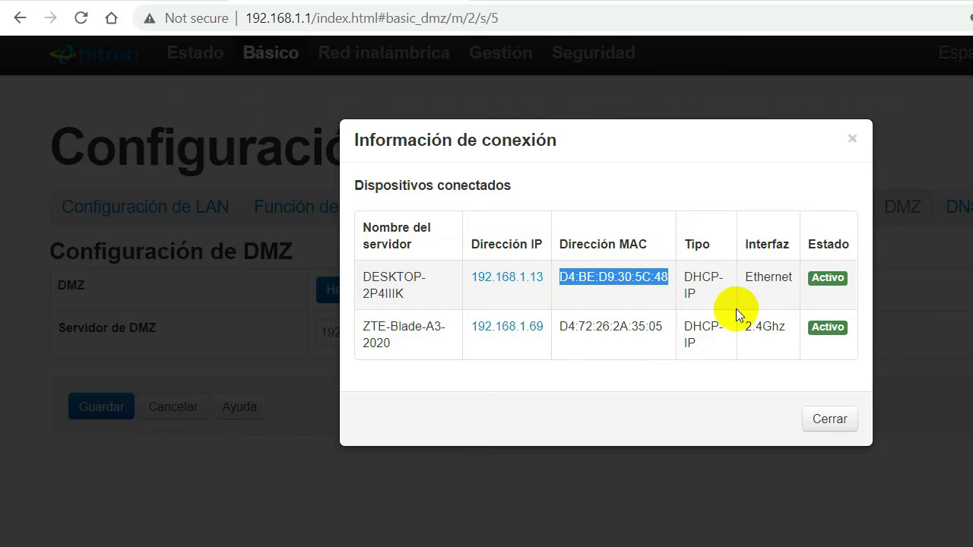
pyautogui.click(827, 421)
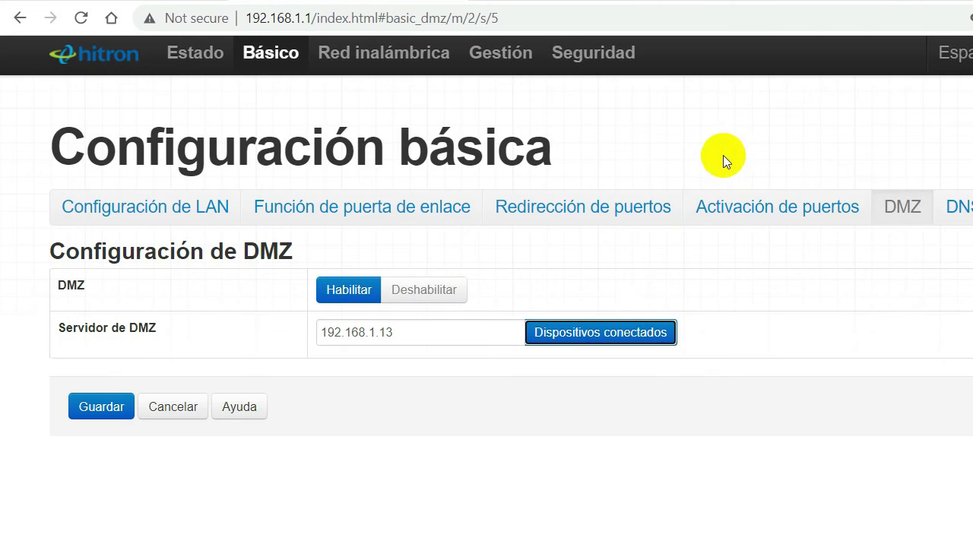
# Add the copied MAC address D4:BE:D9:30:5C:48 to the IP Passthrough settings, save the changes, and reload the page
pyautogui.click(498, 56)
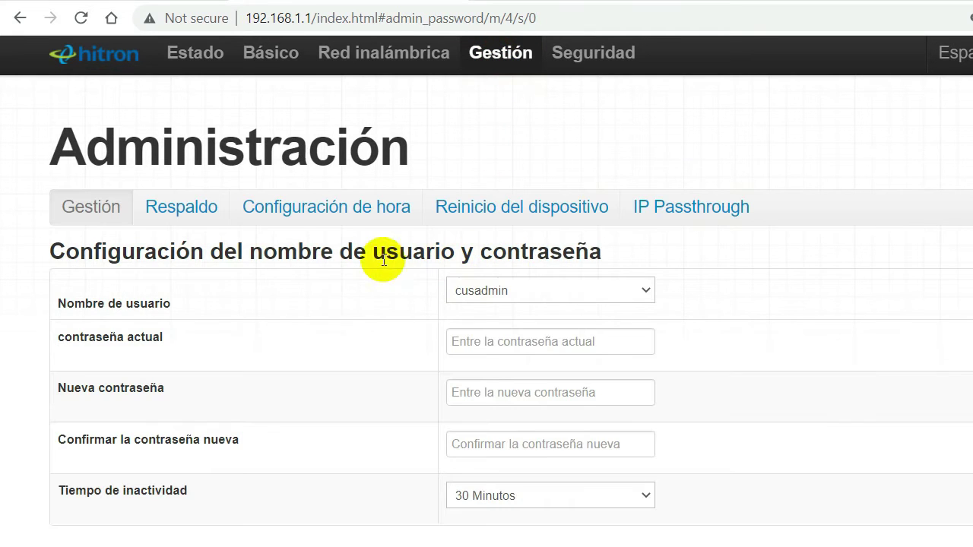
pyautogui.click(650, 207)
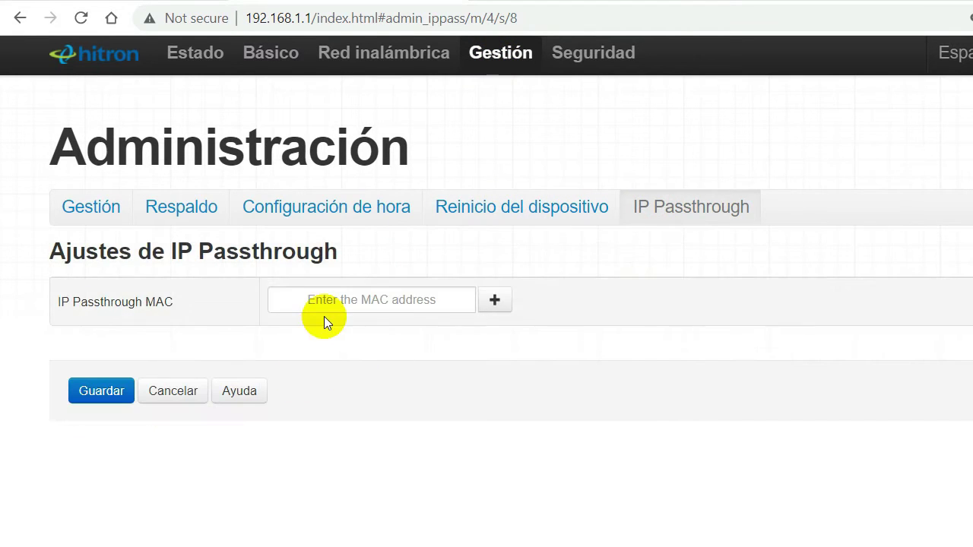
pyautogui.rightClick(325, 300)
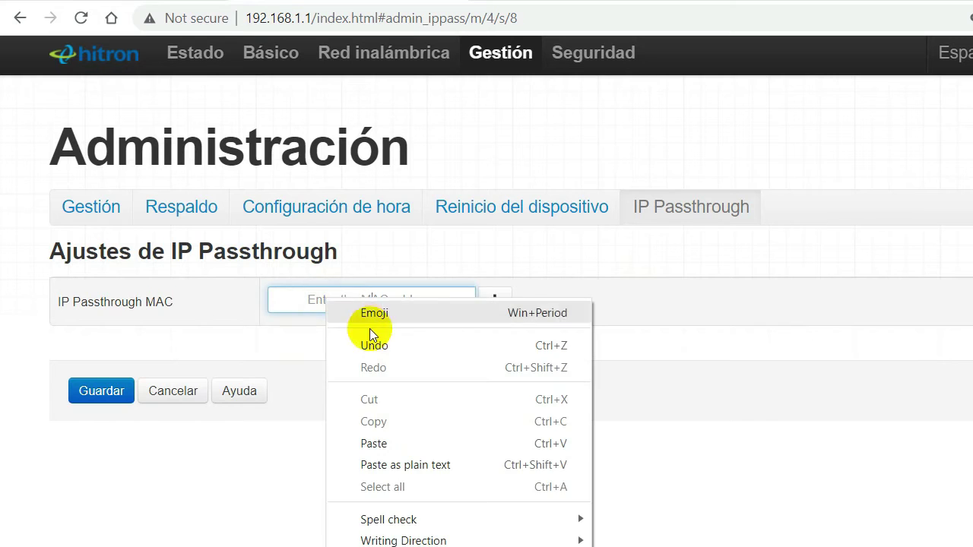
pyautogui.click(397, 444)
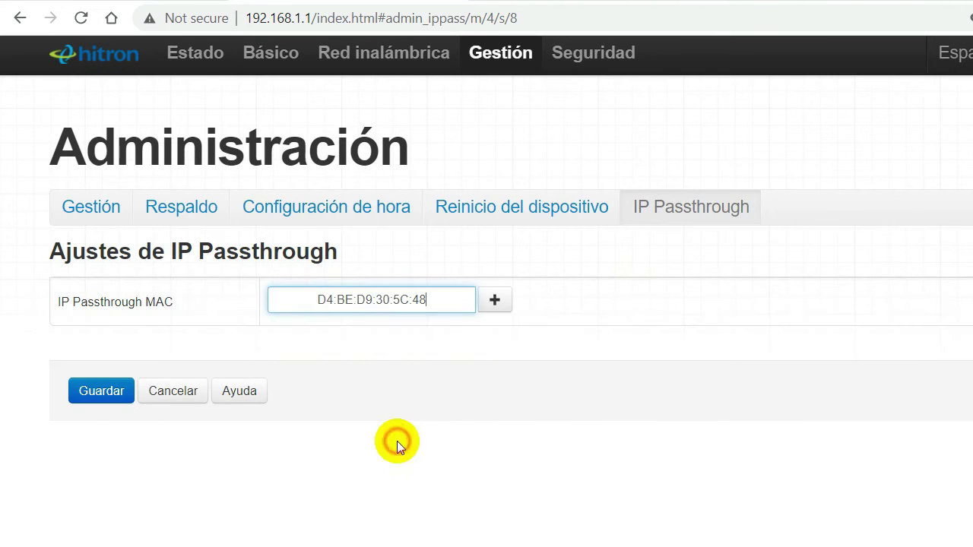
pyautogui.click(495, 303)
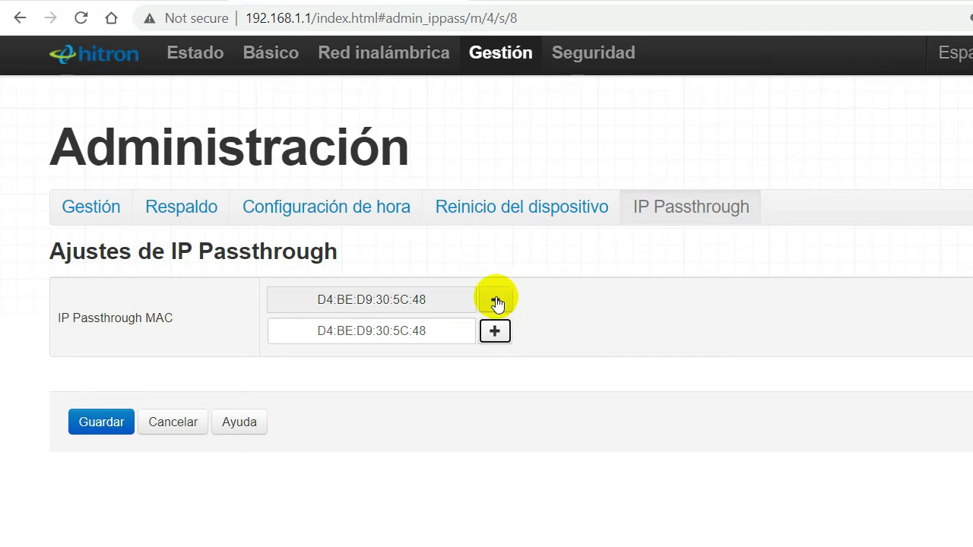
pyautogui.click(104, 424)
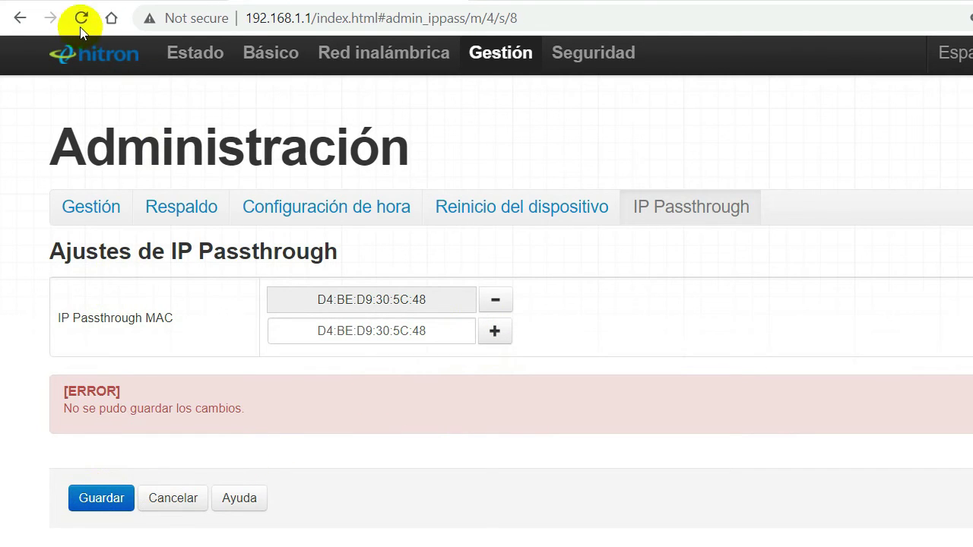
pyautogui.click(80, 17)
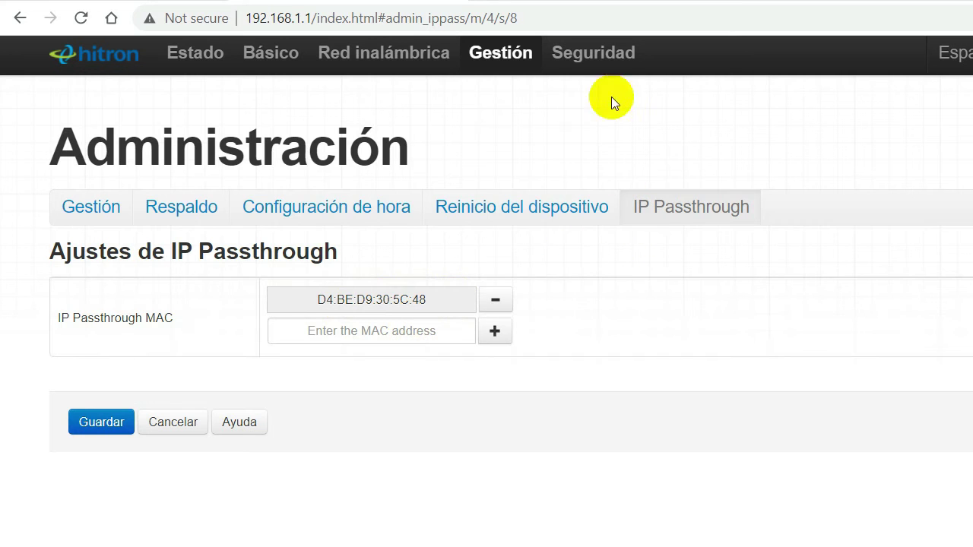
# Open the security firewall settings and review what the IPv4 levels Mínimo, Típico, Máximo and Personalizado allow and block
pyautogui.click(601, 67)
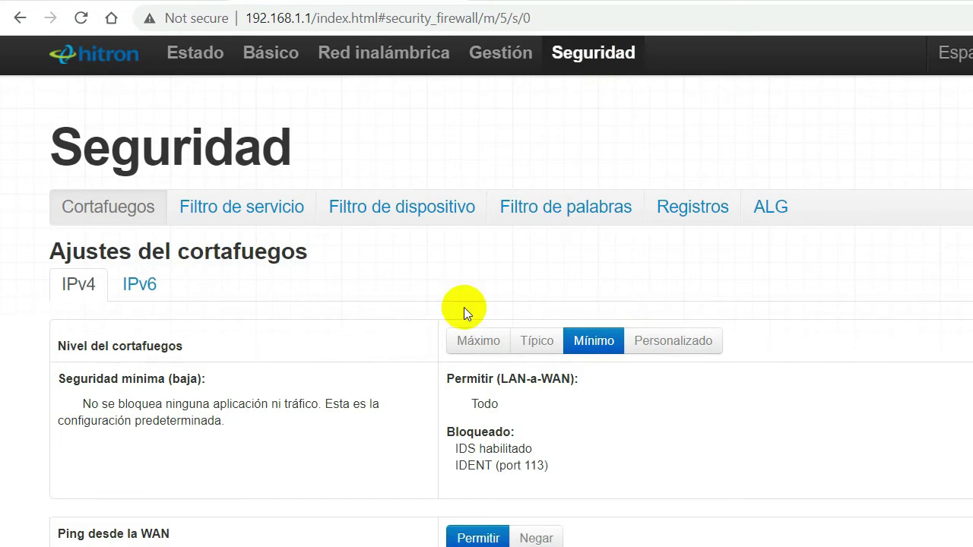
pyautogui.scroll(-1, 445, 294)
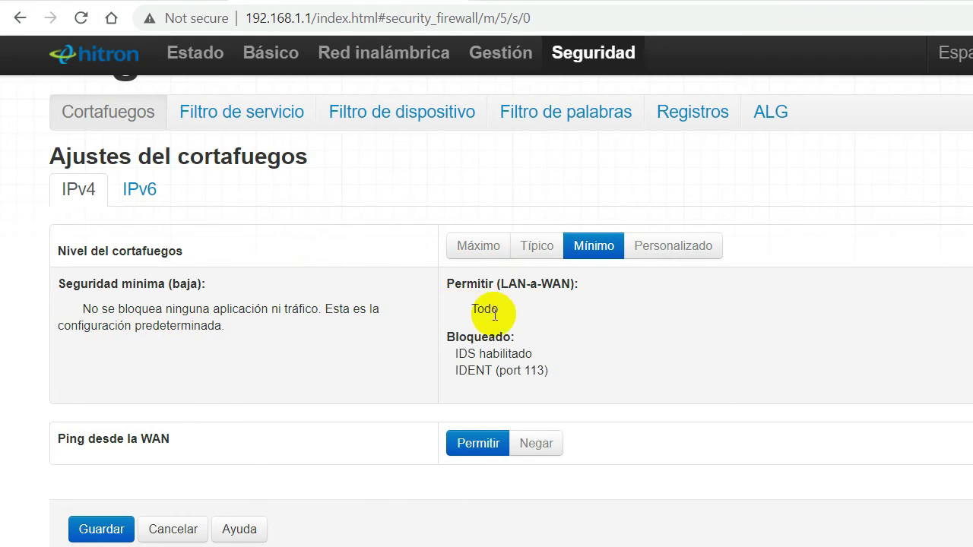
pyautogui.click(609, 257)
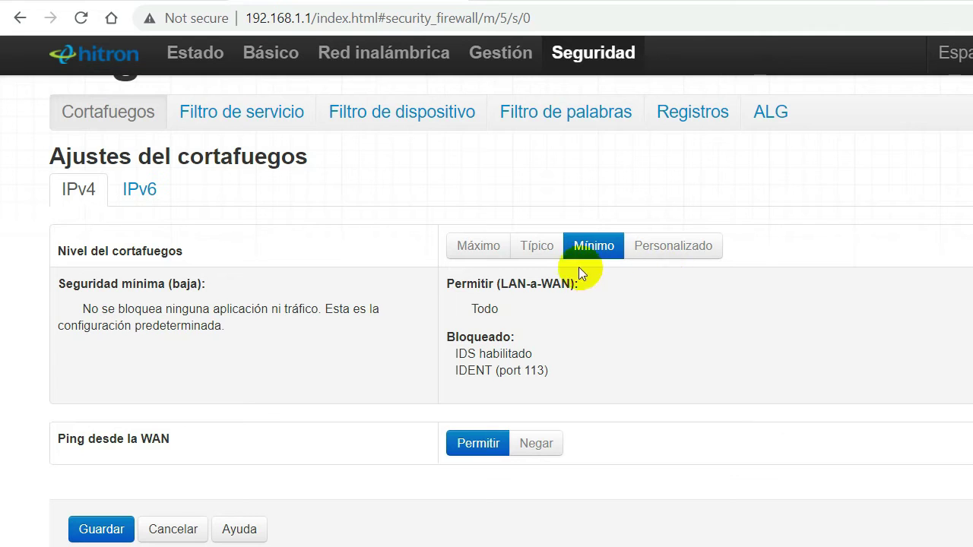
pyautogui.click(541, 247)
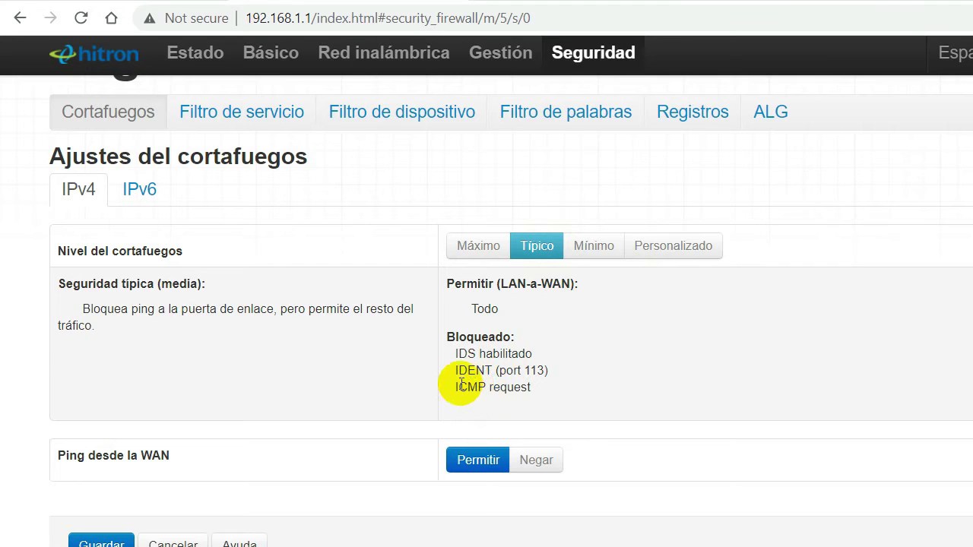
pyautogui.click(479, 251)
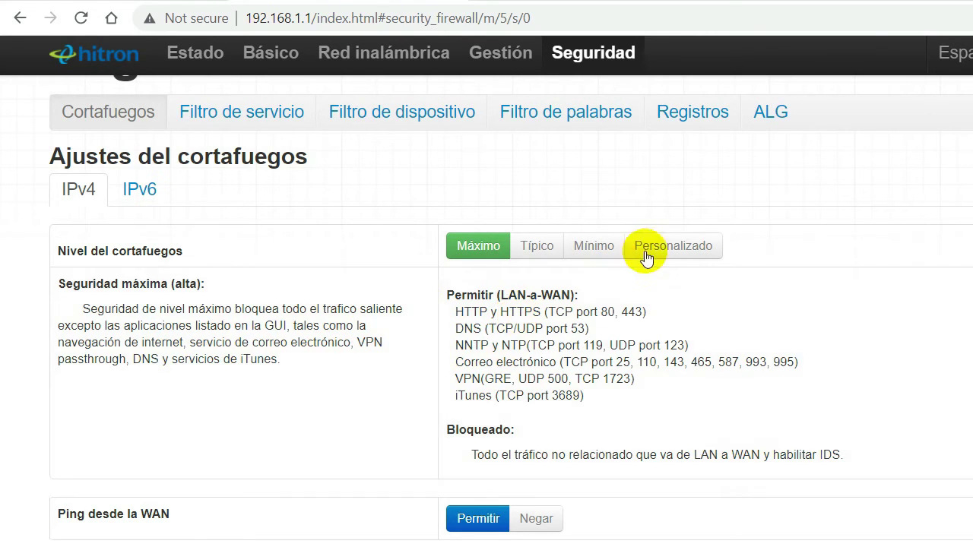
pyautogui.click(672, 251)
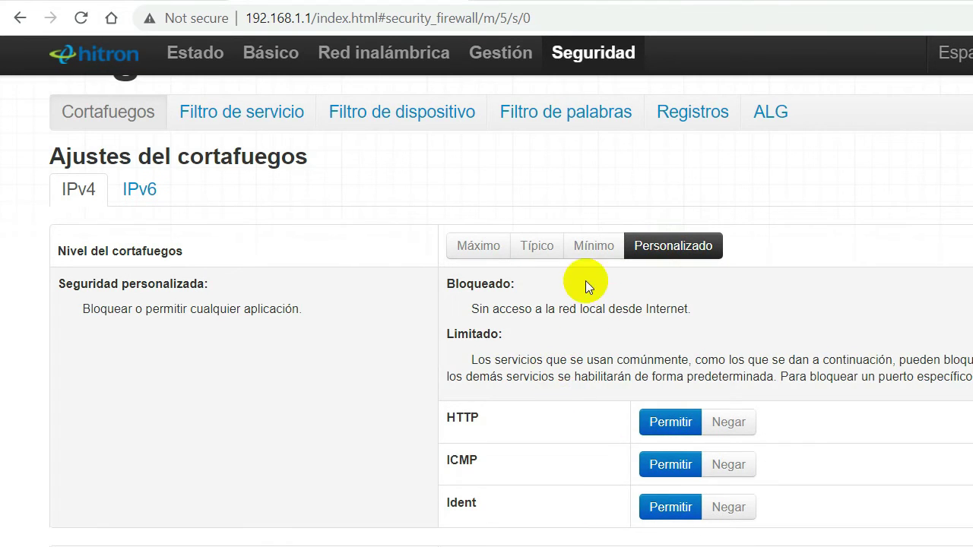
# Return the IPv4 firewall level to Mínimo, check the IPv6 level, and save the firewall settings
pyautogui.click(590, 246)
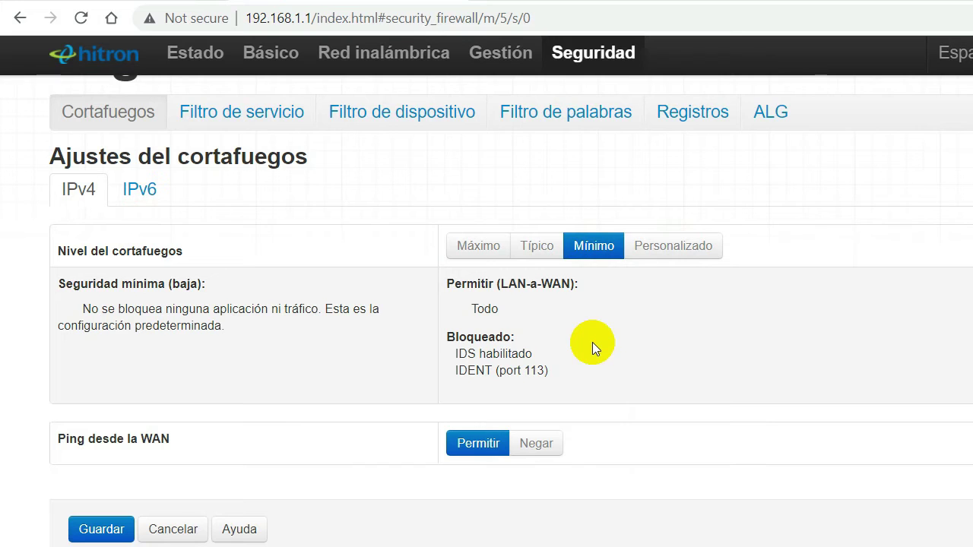
pyautogui.click(141, 189)
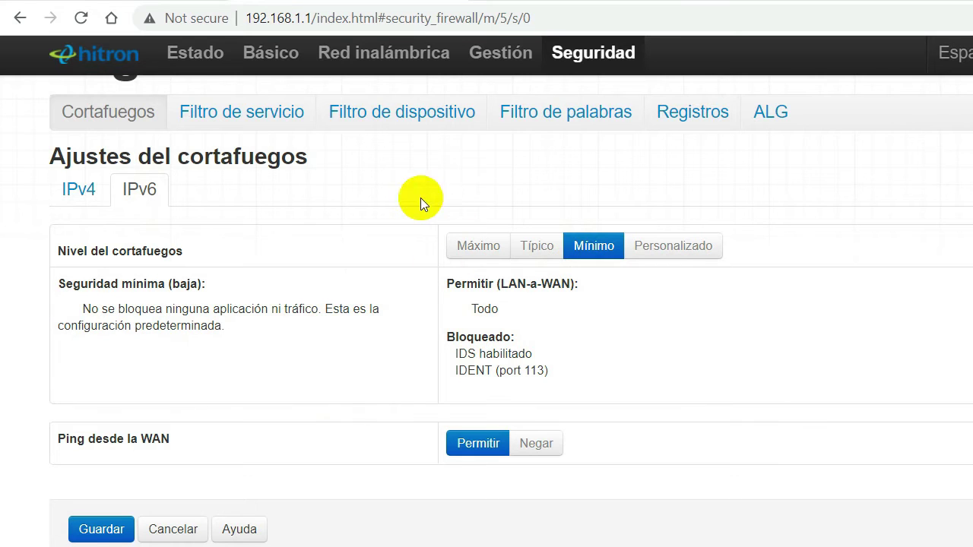
pyautogui.click(90, 530)
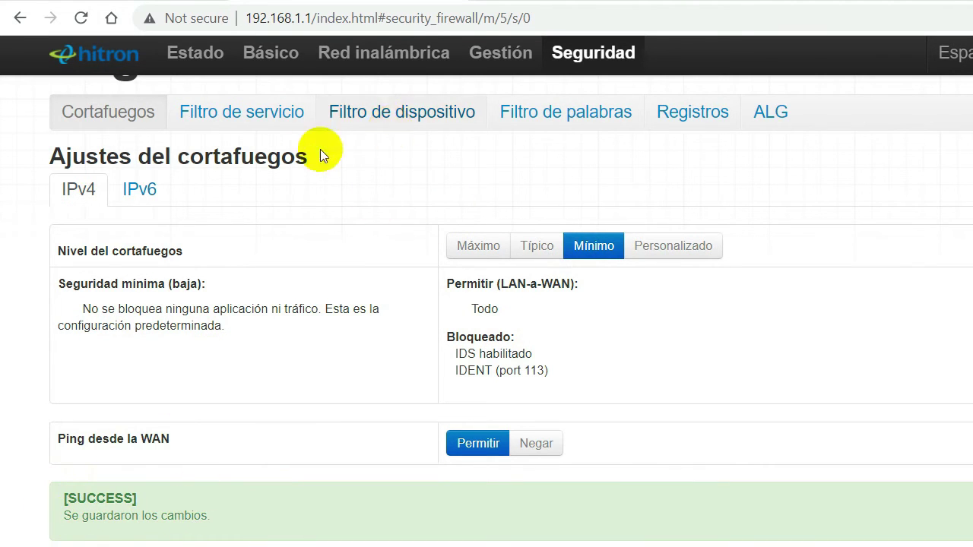
# Enable the service filter, try to add a managed TCP service named "video server" for ports 1 to 65535, and disable the filter again
pyautogui.click(271, 123)
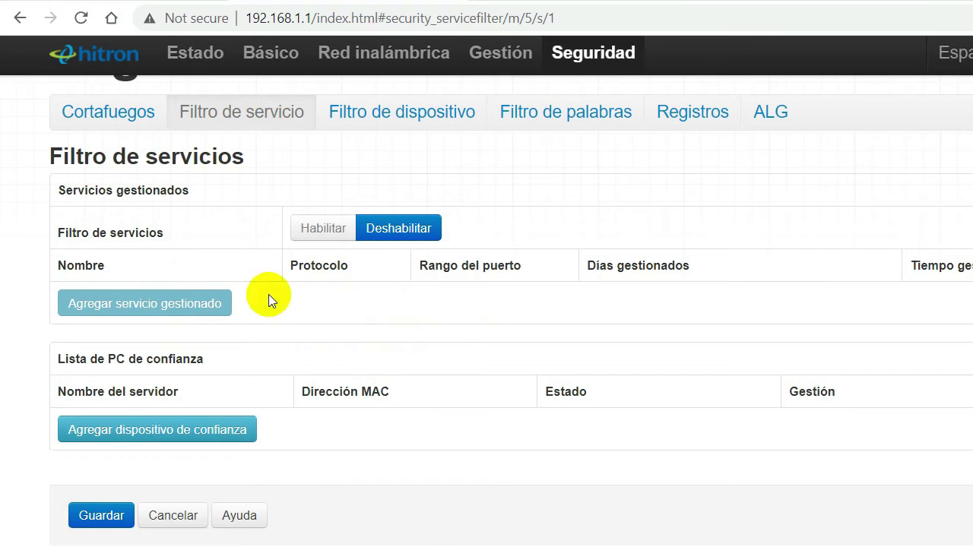
pyautogui.click(326, 229)
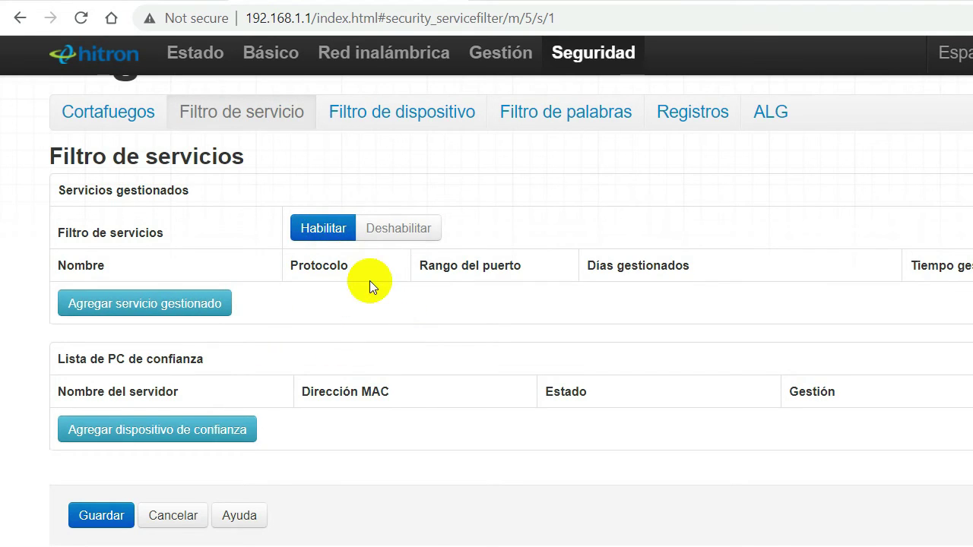
pyautogui.click(148, 312)
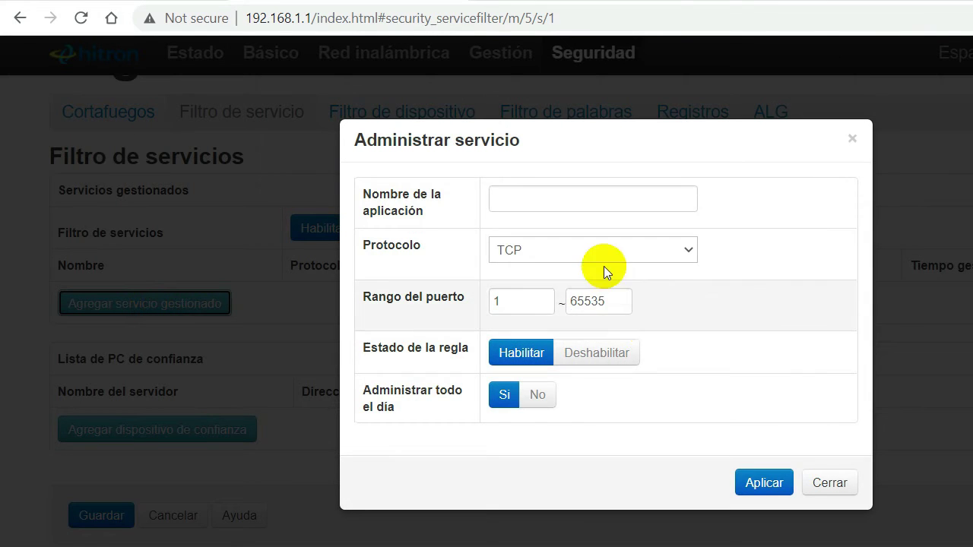
pyautogui.click(542, 201)
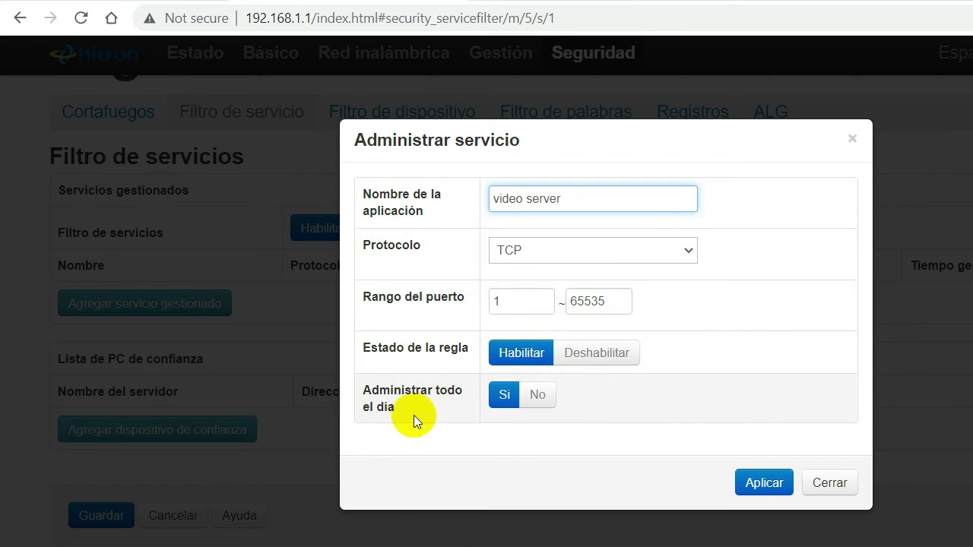
pyautogui.click(750, 482)
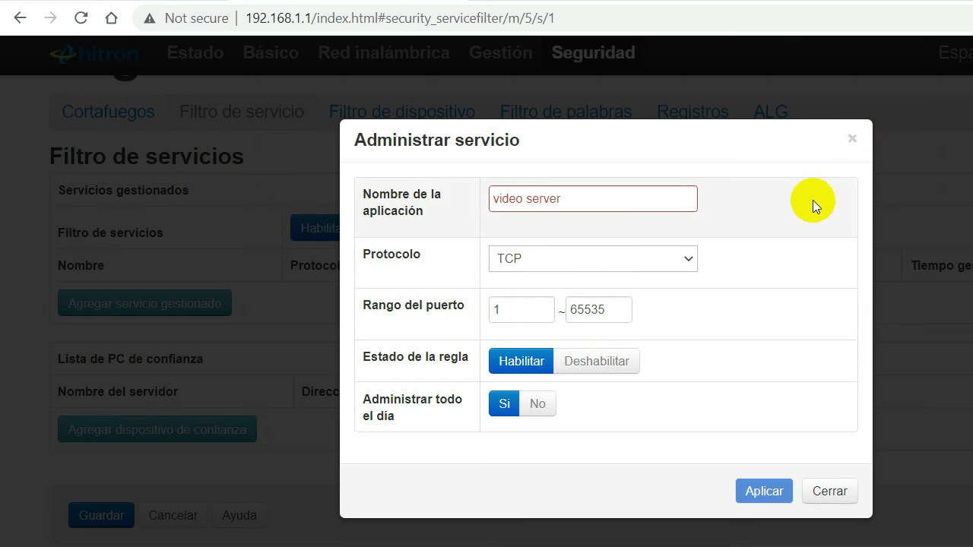
pyautogui.click(850, 142)
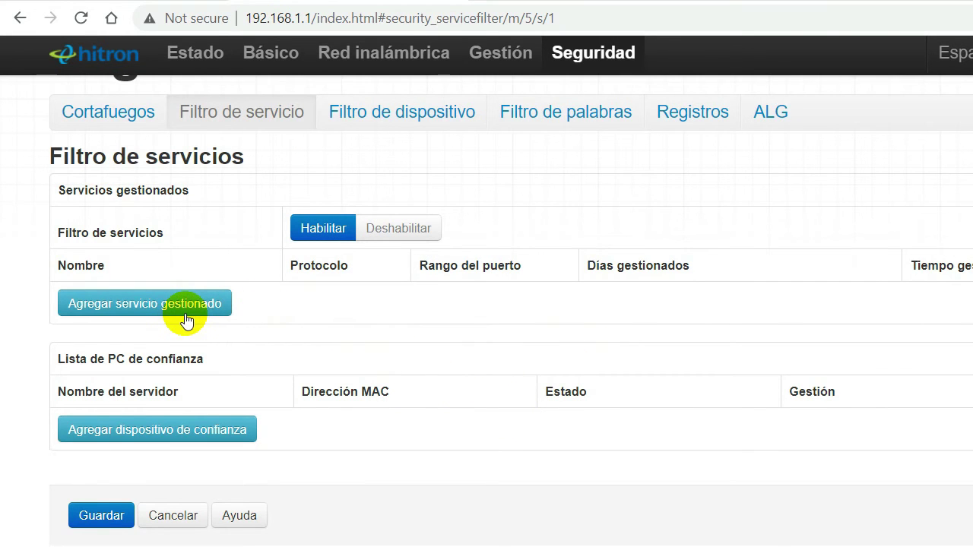
pyautogui.click(405, 235)
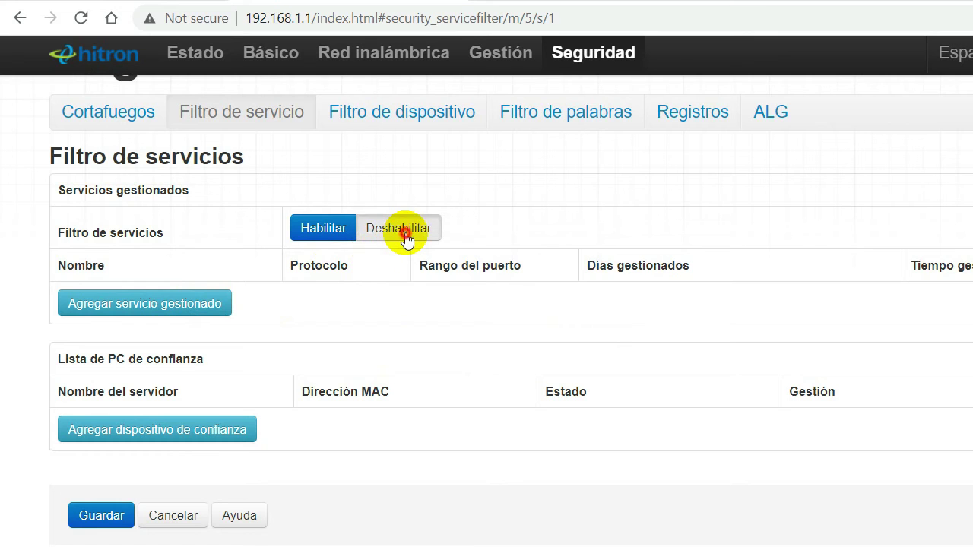
# In the device filter, add the connected device ZTE-Blade-A3-2020 as a managed device, managed all day
pyautogui.click(403, 114)
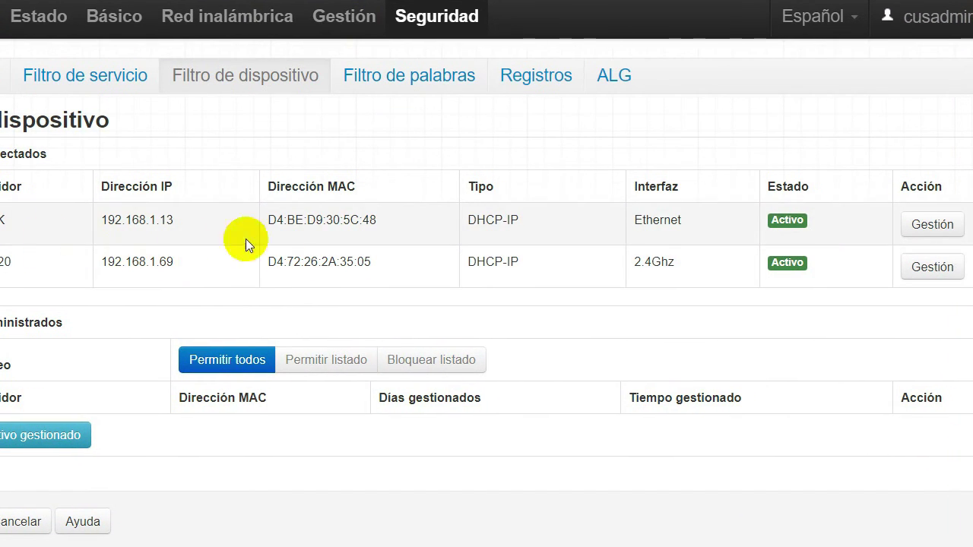
pyautogui.click(919, 267)
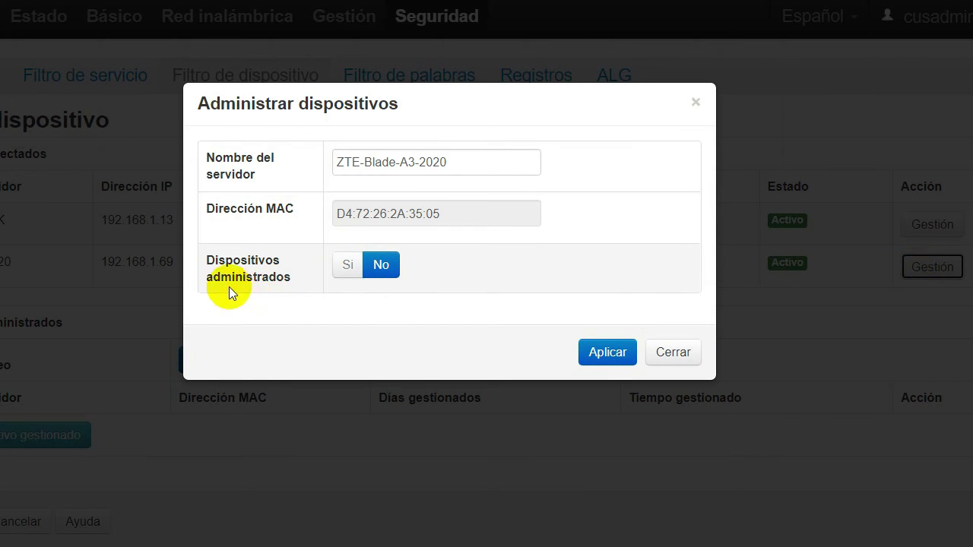
pyautogui.click(343, 268)
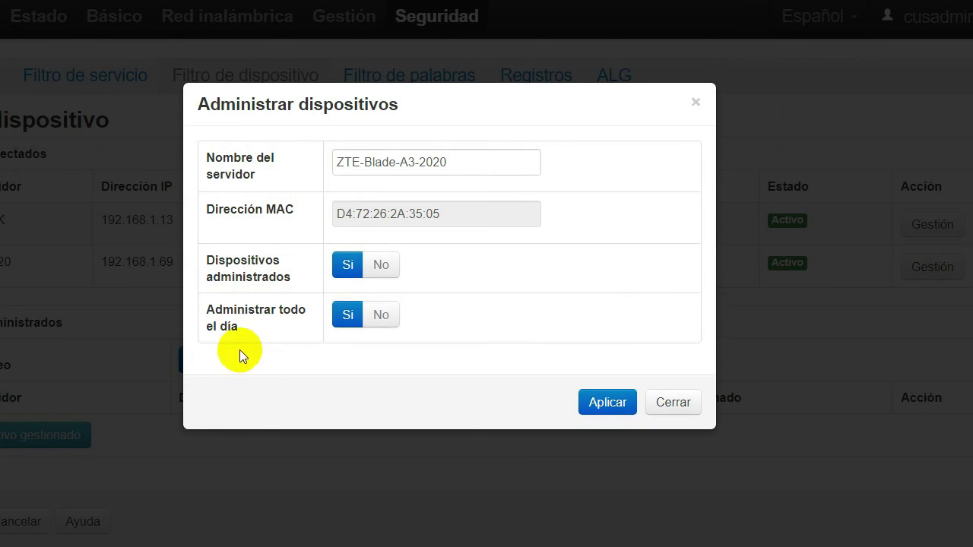
pyautogui.click(607, 402)
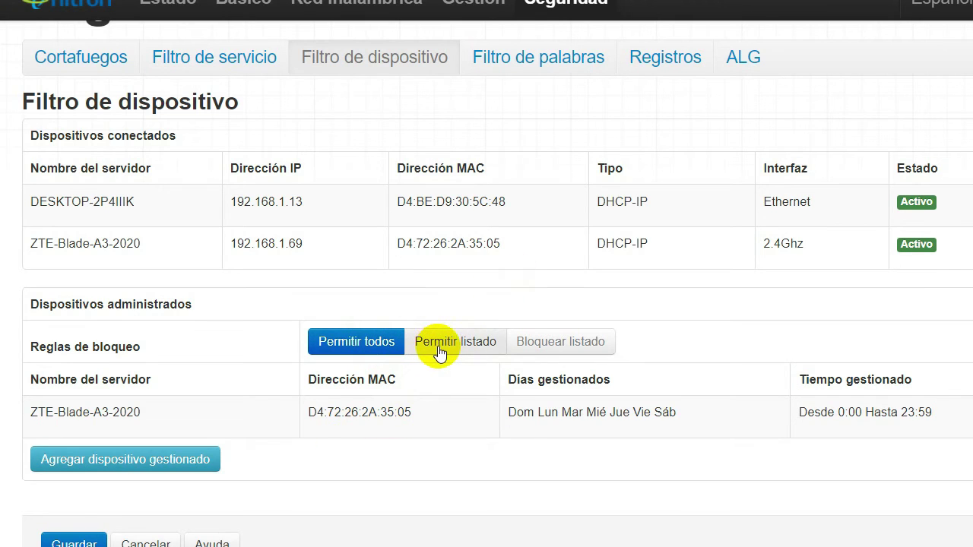
# Set the device blocking rule to Bloquear listado, save it, and check the managed device's settings without changing them
pyautogui.click(553, 346)
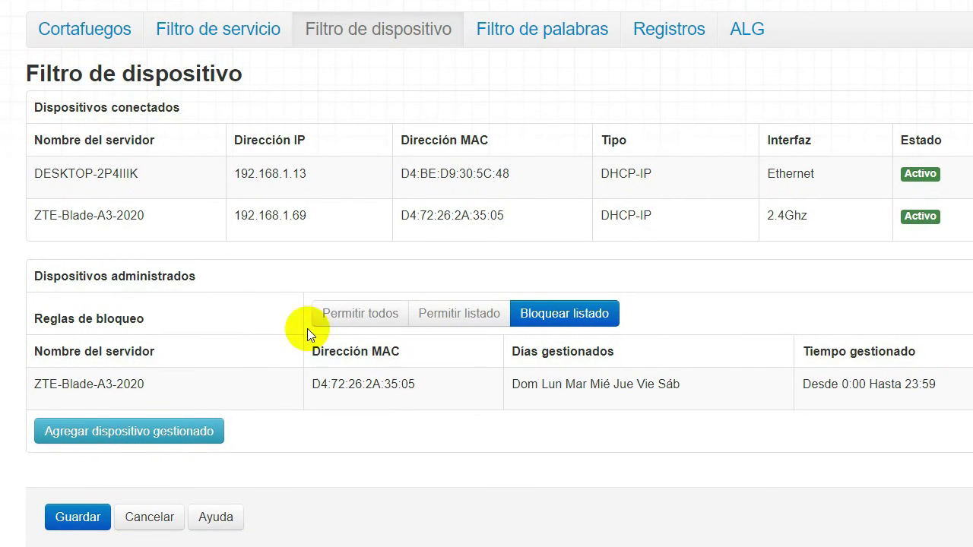
pyautogui.click(78, 544)
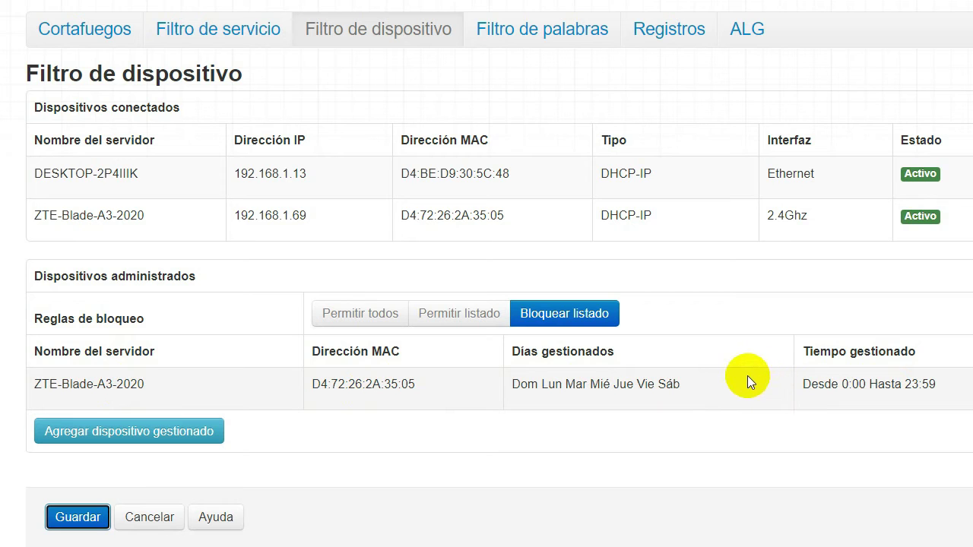
pyautogui.click(363, 384)
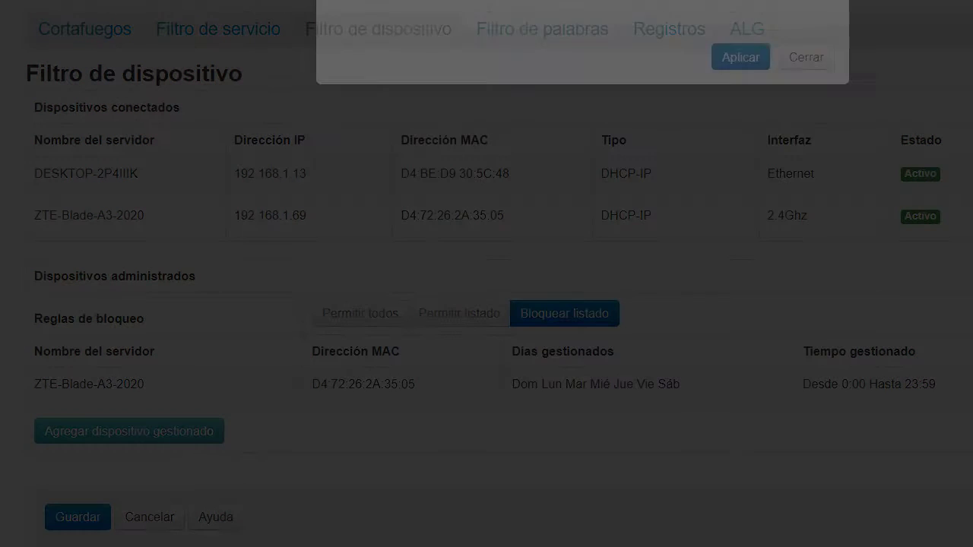
pyautogui.click(807, 362)
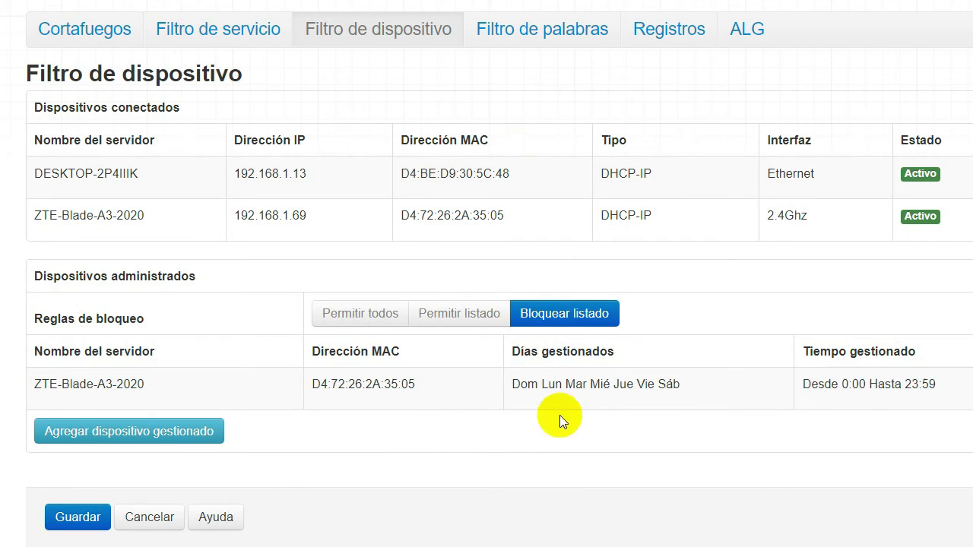
# Open the keyword filter and deselect all seven blocked days from Dom to Sáb
pyautogui.click(517, 35)
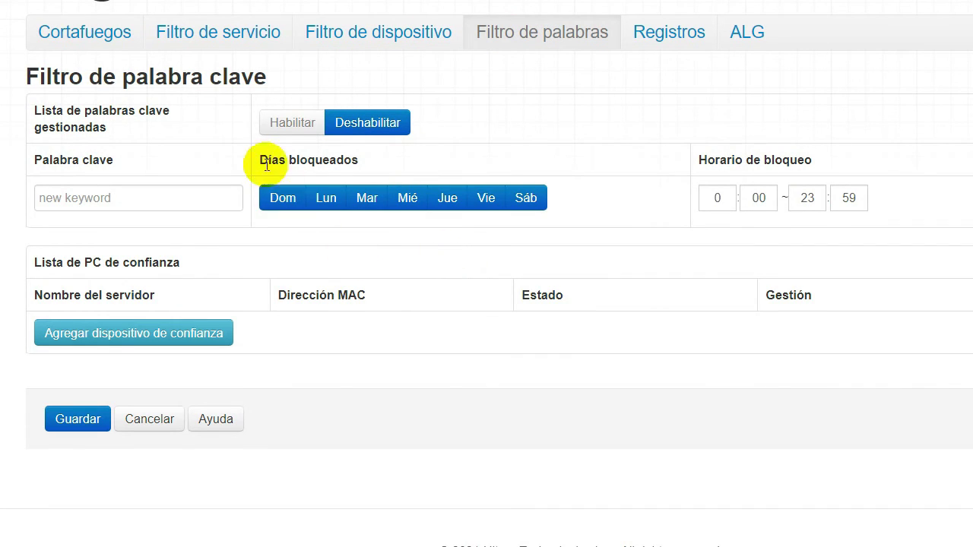
pyautogui.click(282, 197)
pyautogui.click(326, 197)
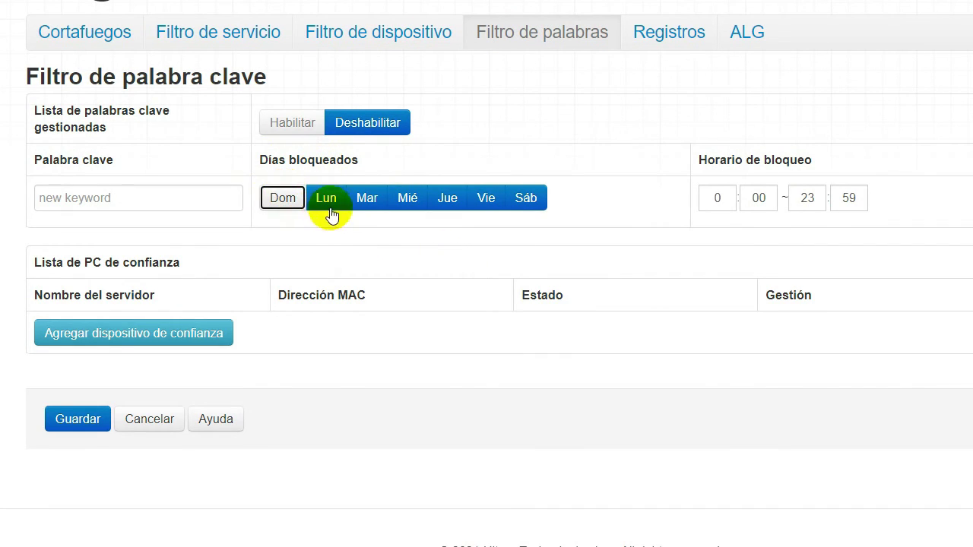
pyautogui.click(367, 197)
pyautogui.click(422, 202)
pyautogui.click(448, 202)
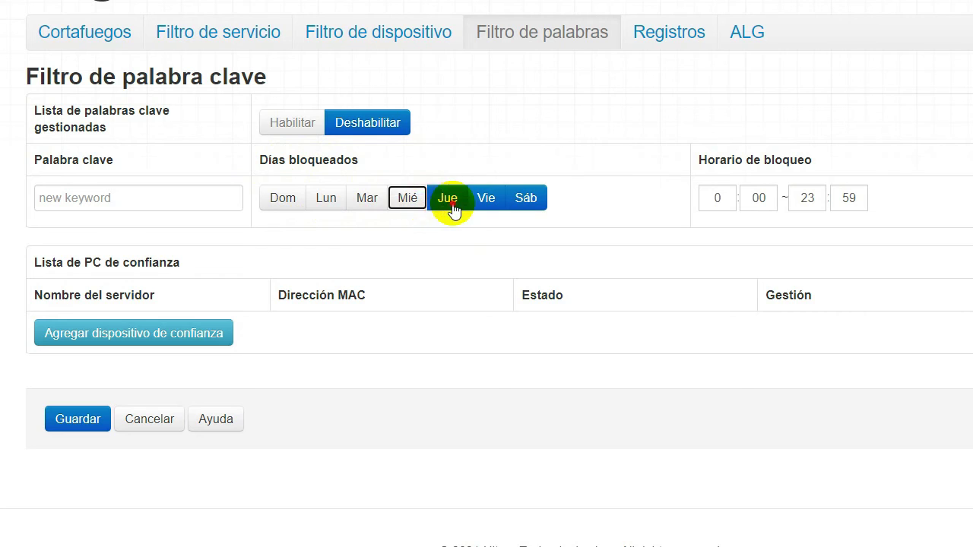
pyautogui.click(487, 202)
pyautogui.click(534, 202)
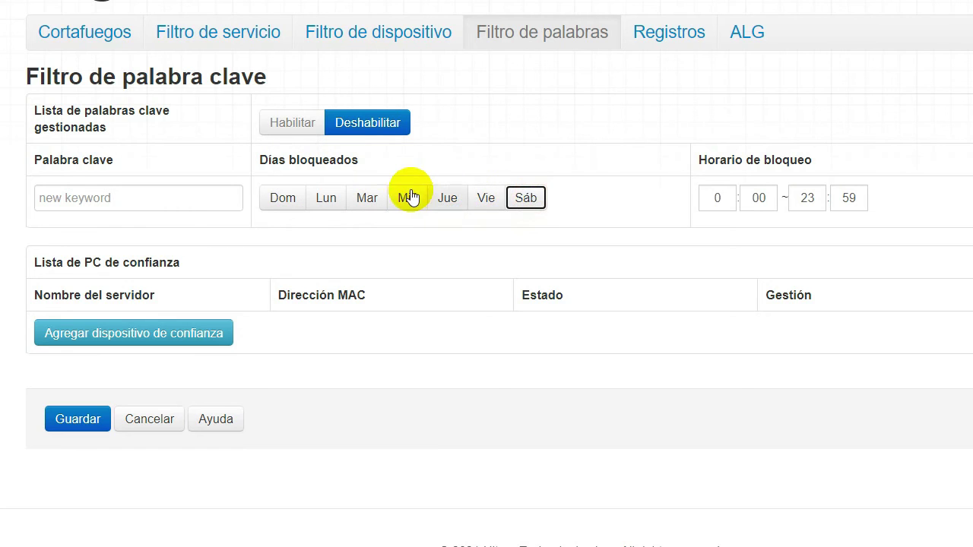
# Enter facebook.com as a new keyword, enable the managed keyword list, and try to add the entry without blocked days
pyautogui.click(213, 198)
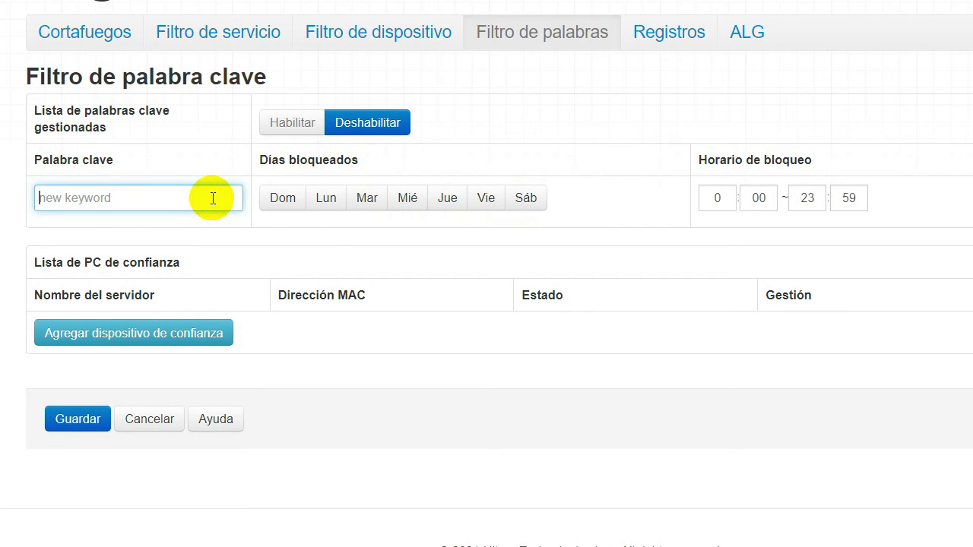
pyautogui.write('facebook.com')
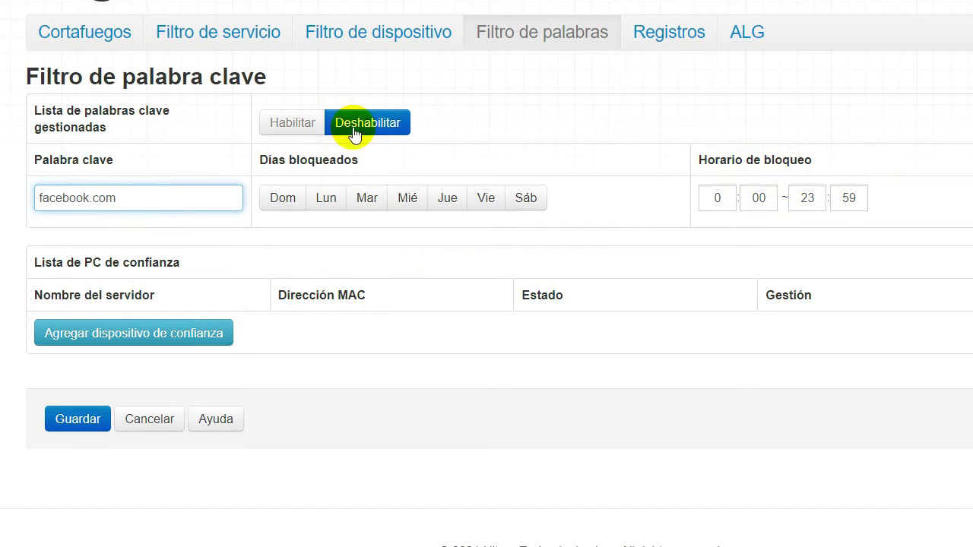
pyautogui.click(304, 125)
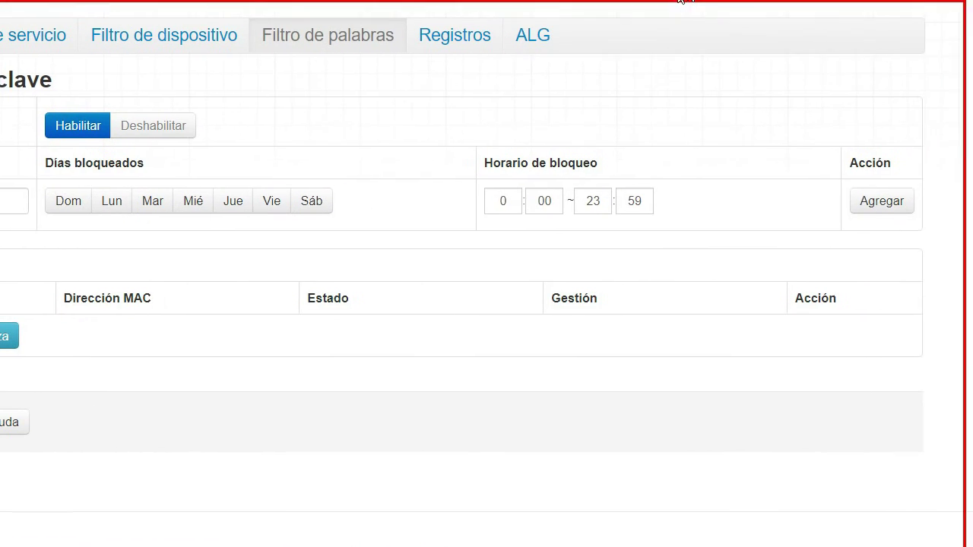
pyautogui.click(857, 204)
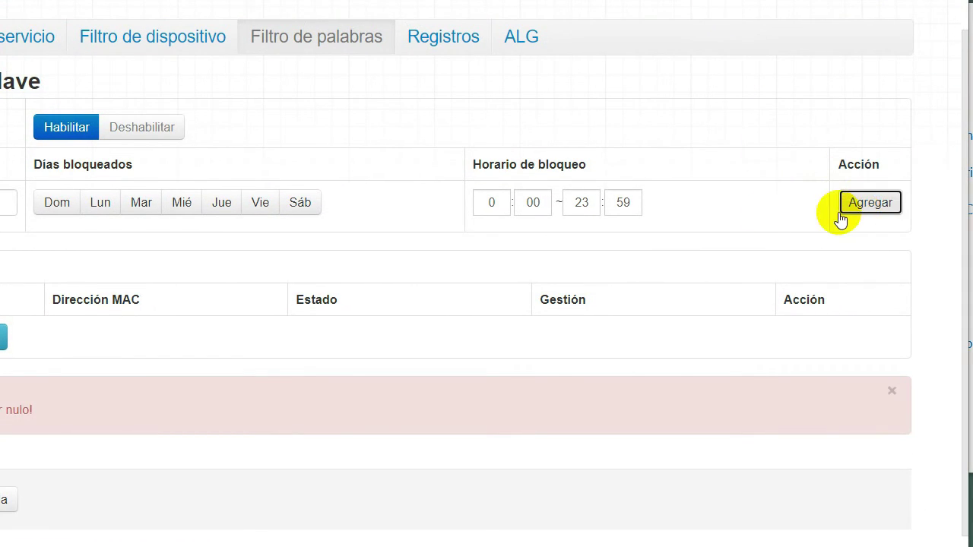
# Select all seven blocked days from Dom to Sáb and add the facebook.com keyword with the 0:00 to 23:59 schedule
pyautogui.click(48, 205)
pyautogui.click(102, 206)
pyautogui.click(160, 208)
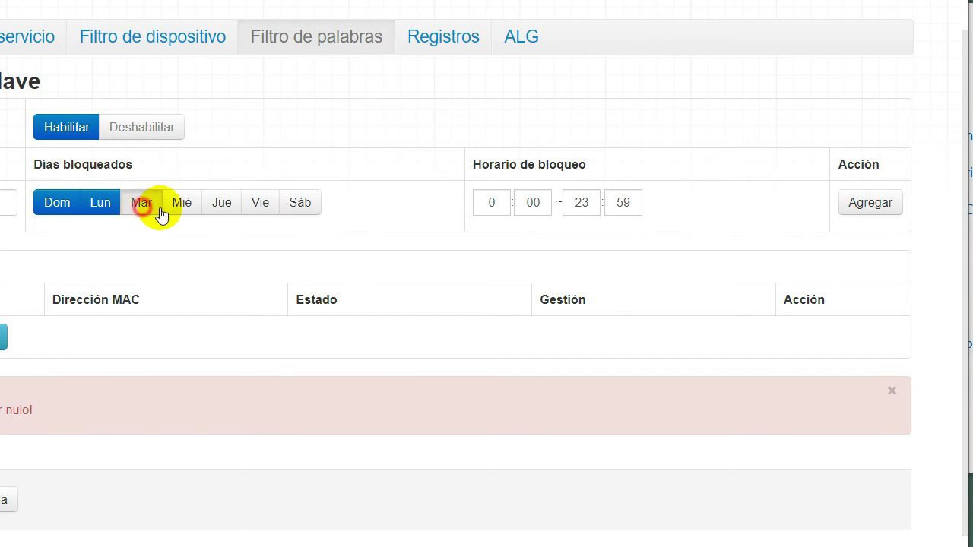
pyautogui.click(186, 207)
pyautogui.click(226, 207)
pyautogui.click(267, 207)
pyautogui.click(308, 207)
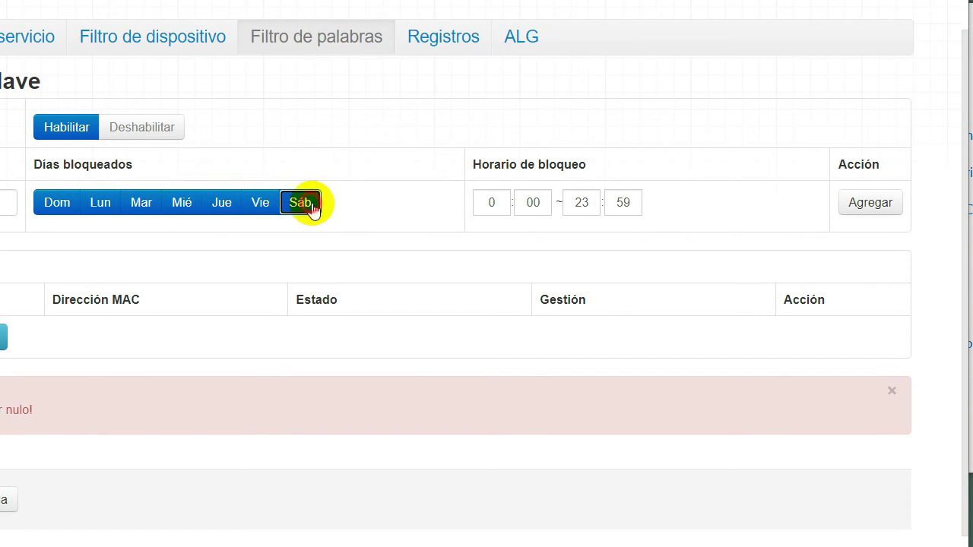
pyautogui.click(853, 207)
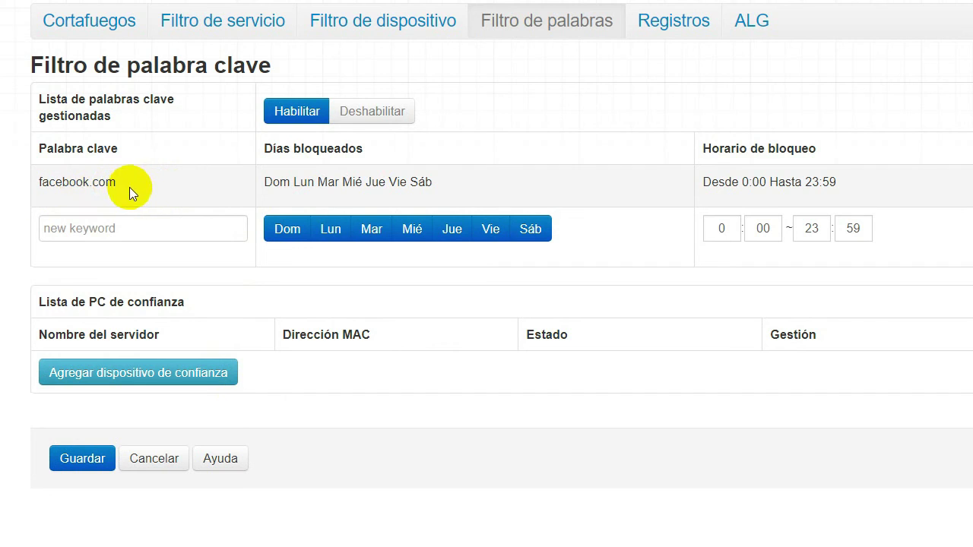
# Enter youtube.com as a new keyword and deselect the blocked days Lun to Vie, leaving only Dom and Sáb
pyautogui.click(142, 228)
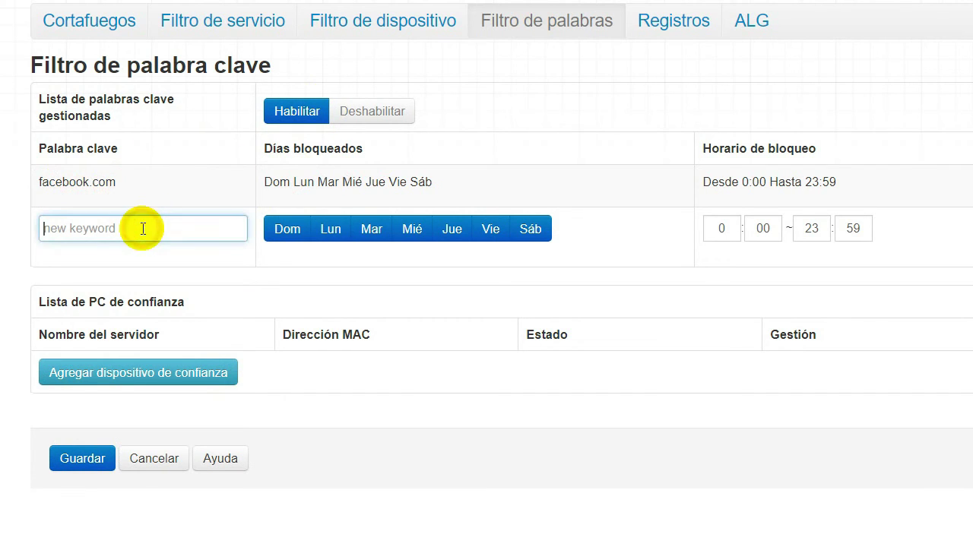
pyautogui.write('yp')
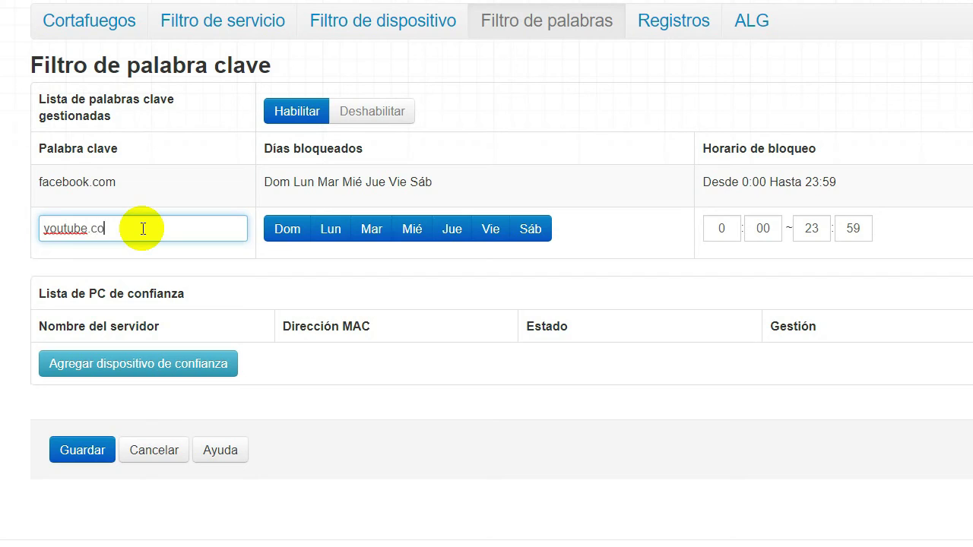
pyautogui.click(335, 243)
pyautogui.click(373, 239)
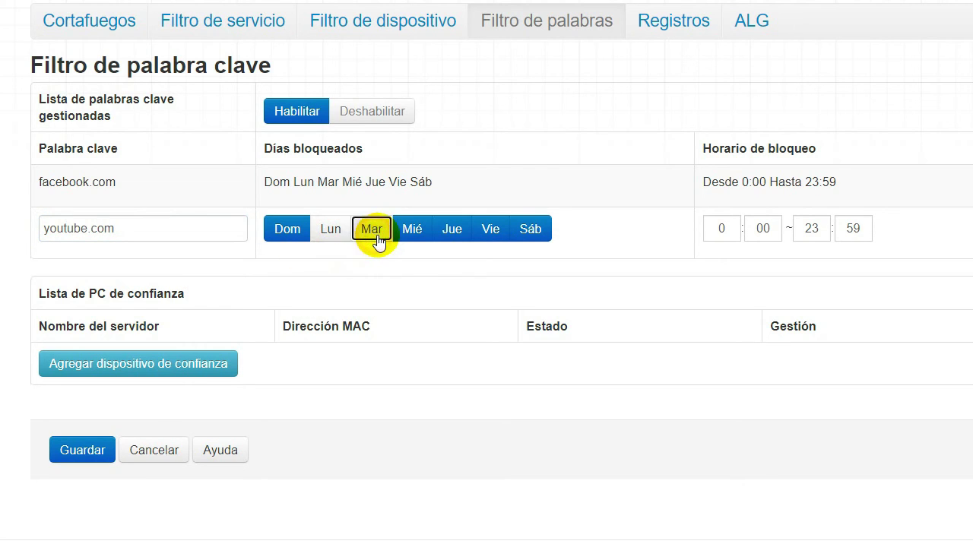
pyautogui.click(409, 230)
pyautogui.click(448, 229)
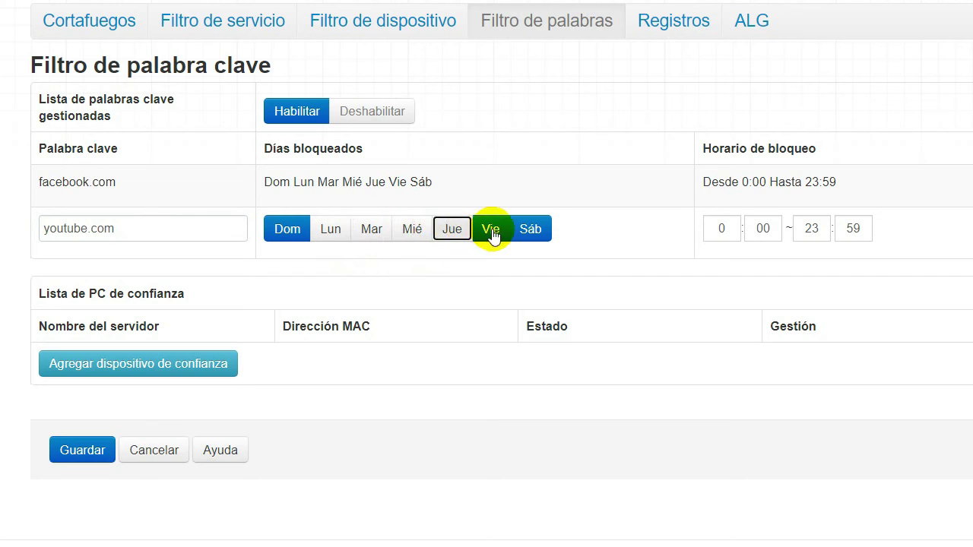
pyautogui.click(498, 233)
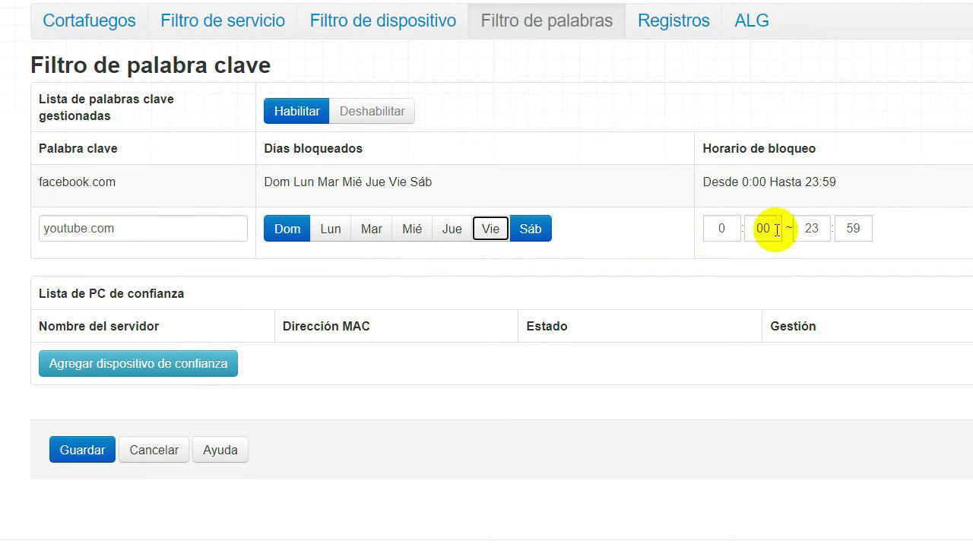
# Set the youtube.com blocking schedule from 22:00 to 07:00 and try to add the keyword
pyautogui.click(715, 230)
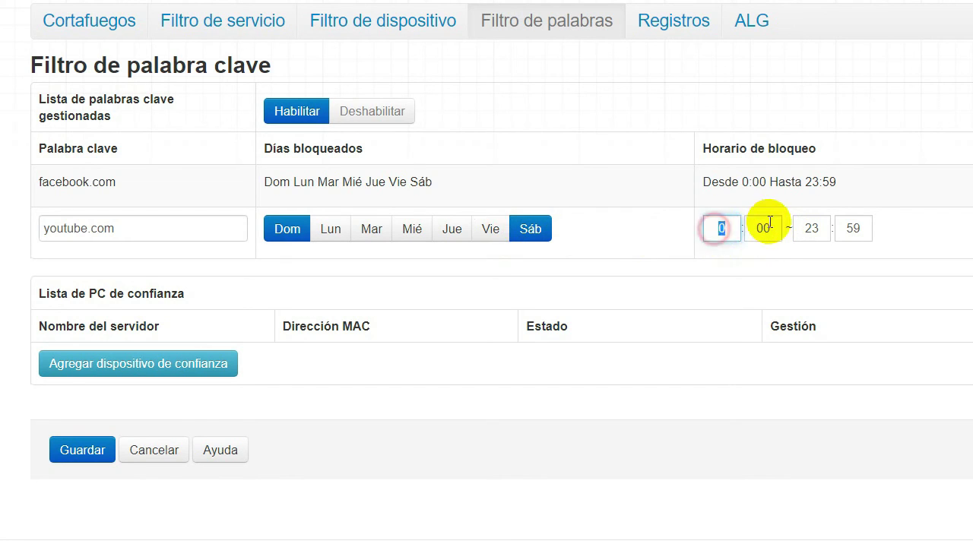
pyautogui.doubleClick(721, 229)
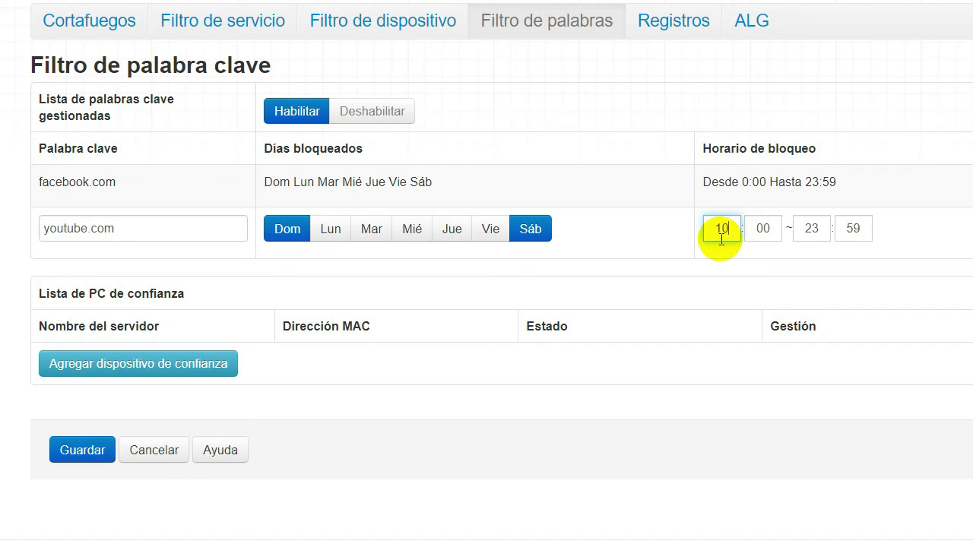
pyautogui.doubleClick(717, 229)
pyautogui.write('22')
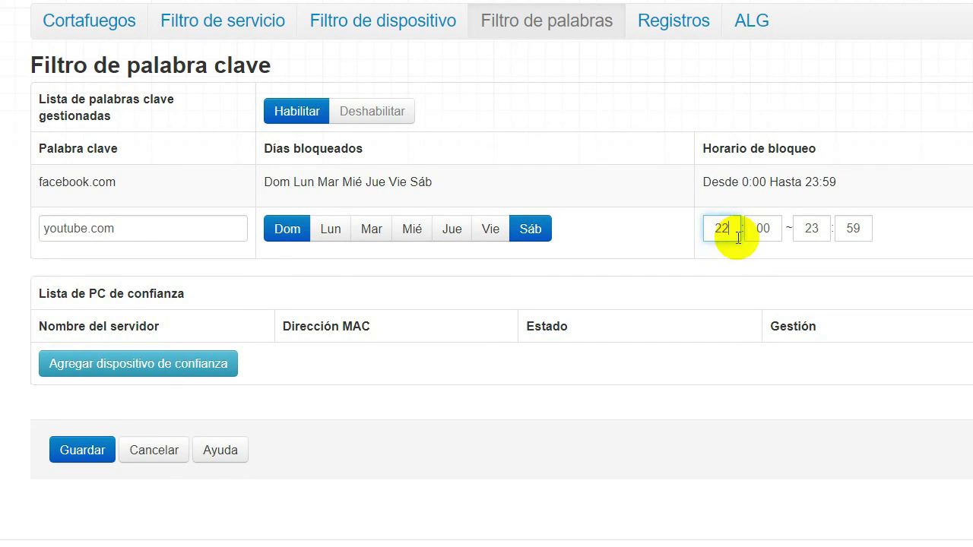
pyautogui.doubleClick(809, 231)
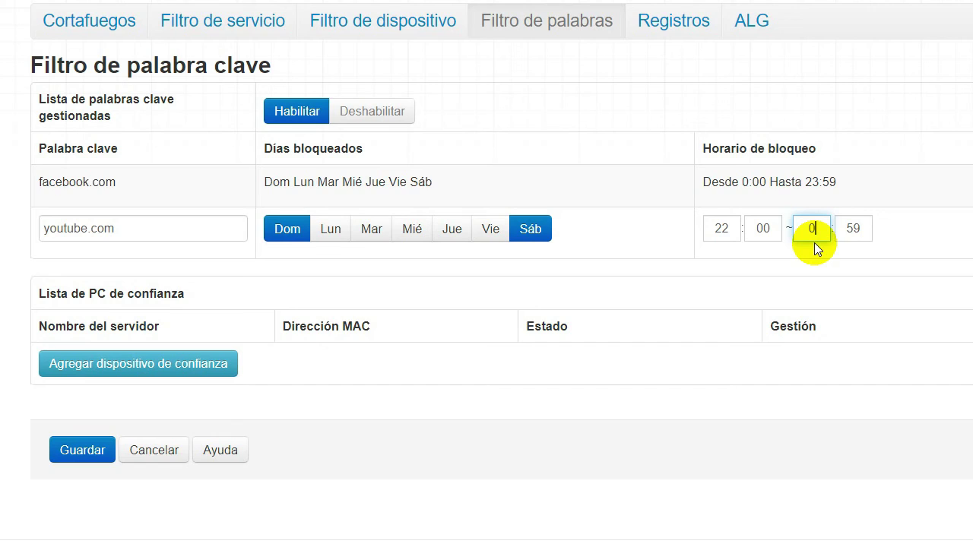
pyautogui.write('07')
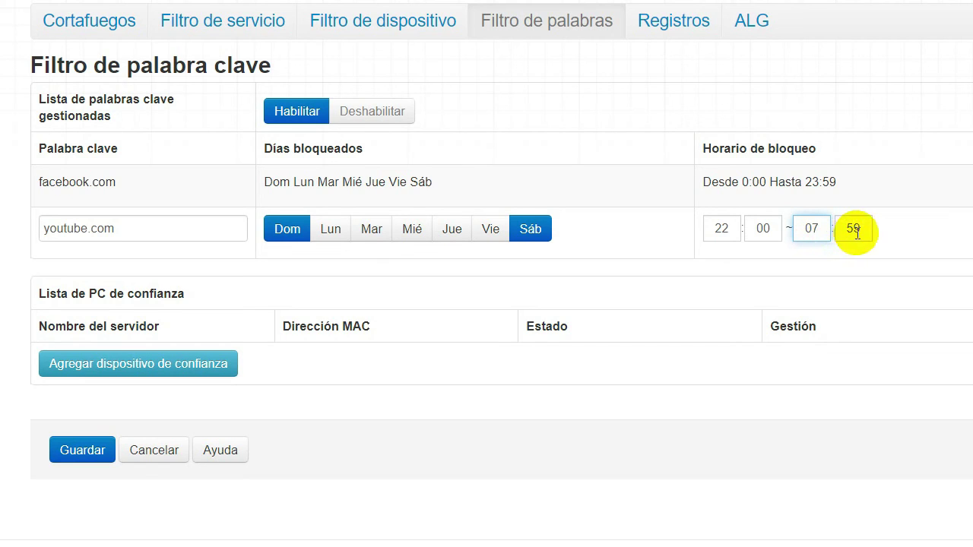
pyautogui.click(858, 228)
pyautogui.doubleClick(858, 228)
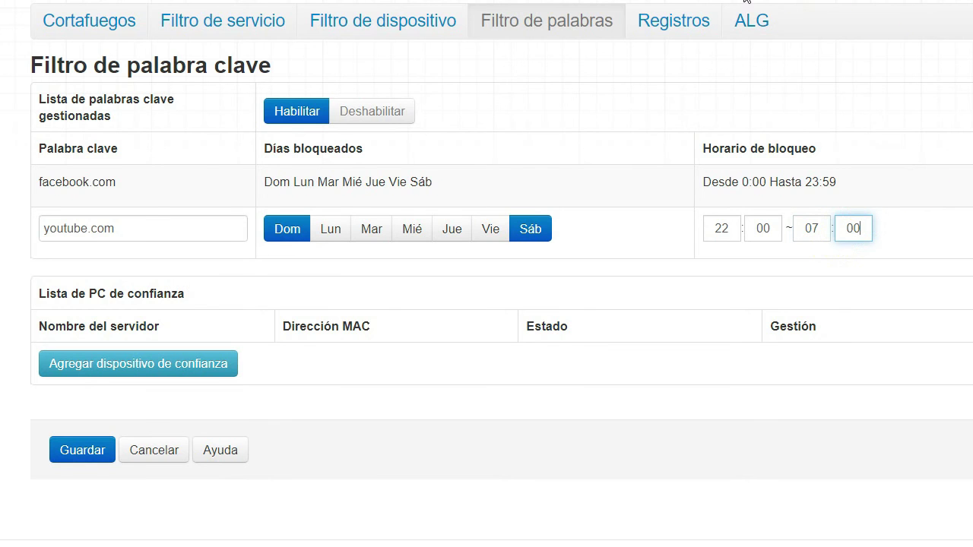
pyautogui.click(915, 220)
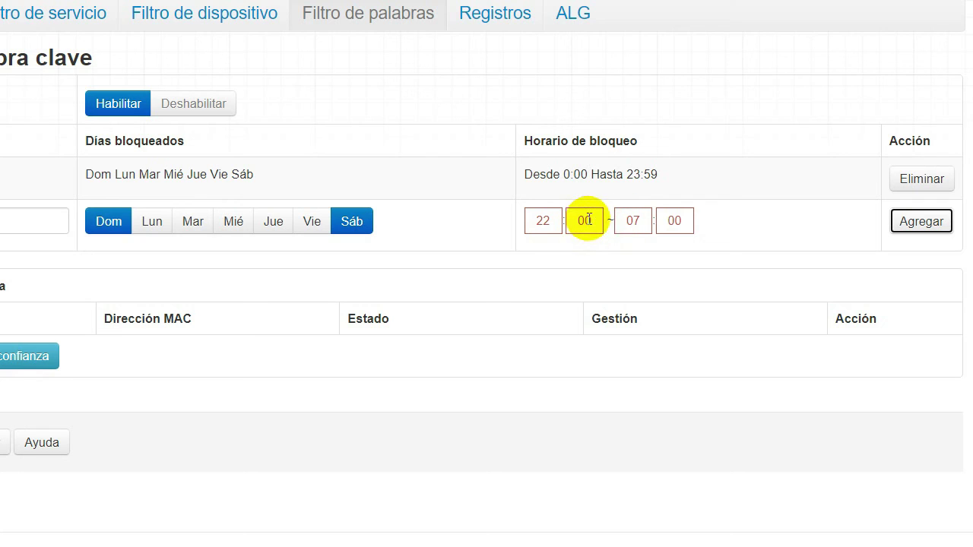
# Set the start hour of the youtube.com schedule to 00 and add the keyword to the filter
pyautogui.moveTo(560, 221); pyautogui.dragTo(521, 223)
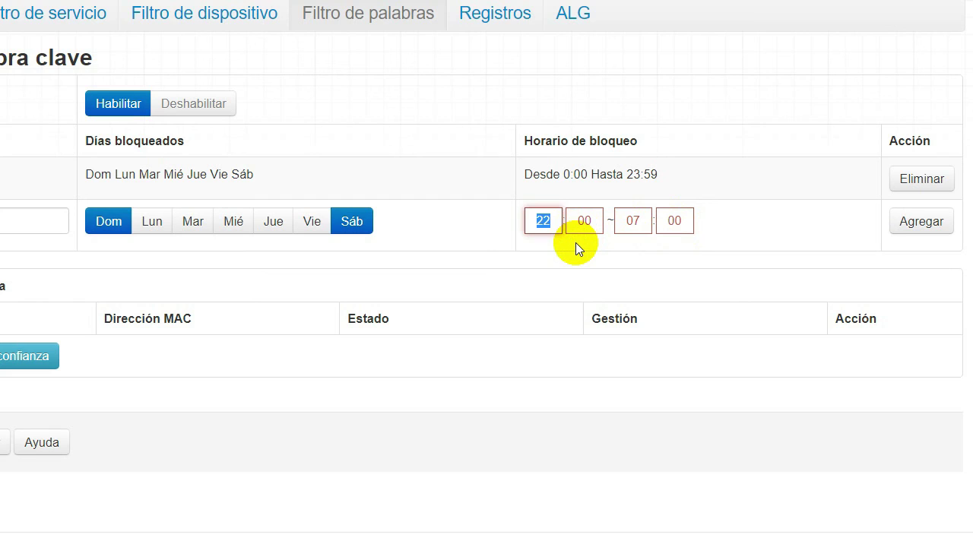
pyautogui.write('00')
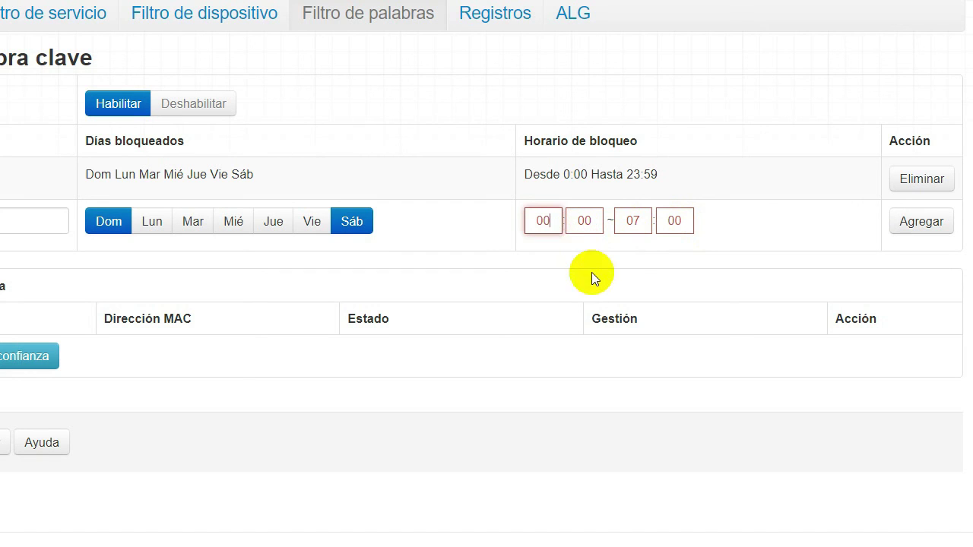
pyautogui.click(918, 225)
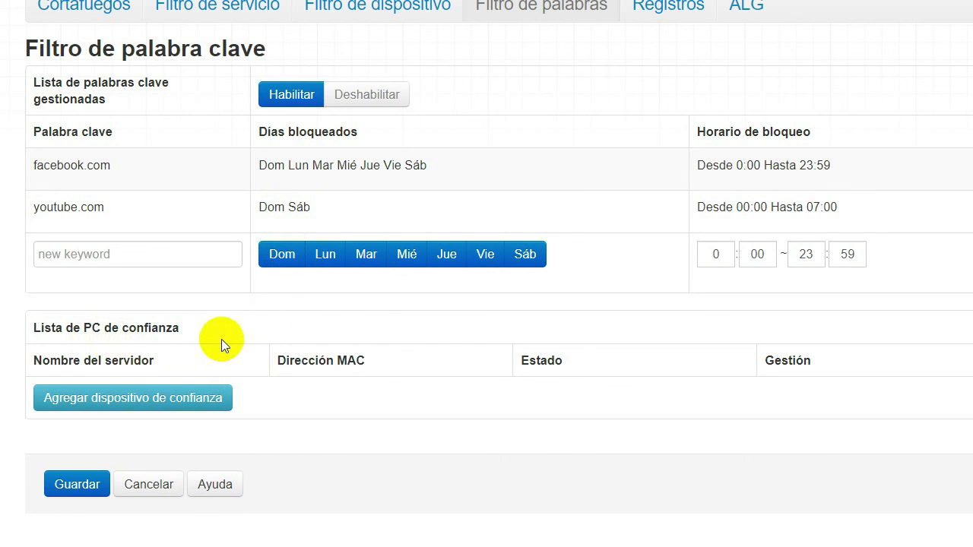
# Check the settings for adding a trusted device to the keyword filter, and close them without adding one
pyautogui.click(149, 407)
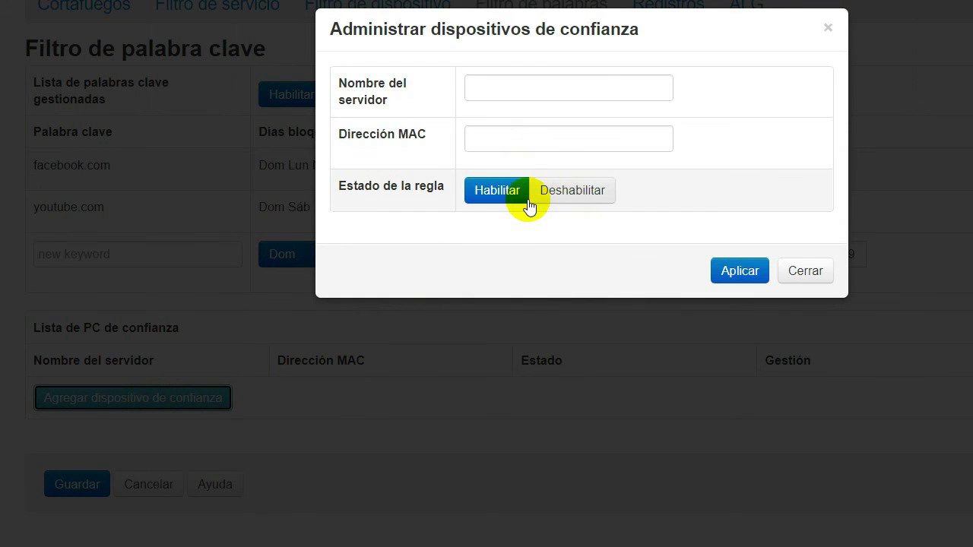
pyautogui.click(503, 201)
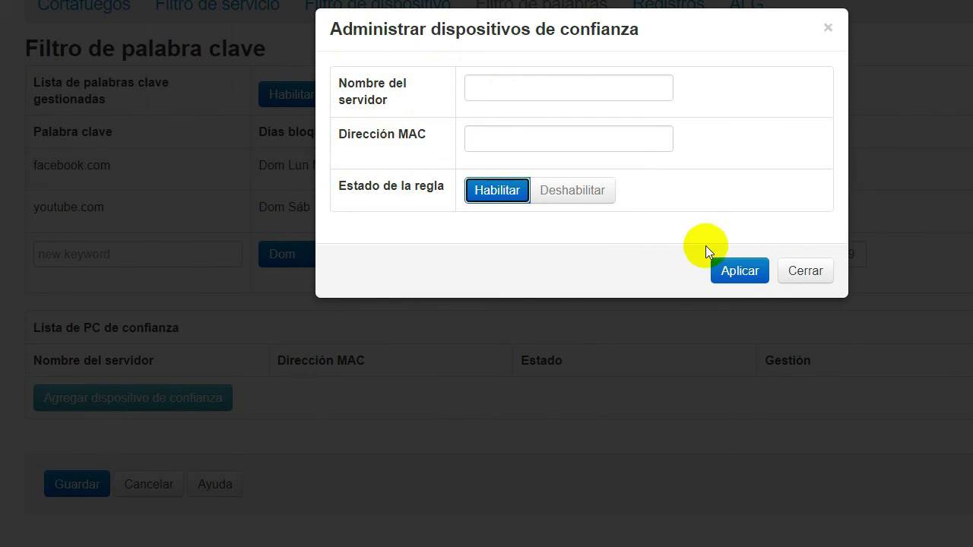
pyautogui.click(804, 272)
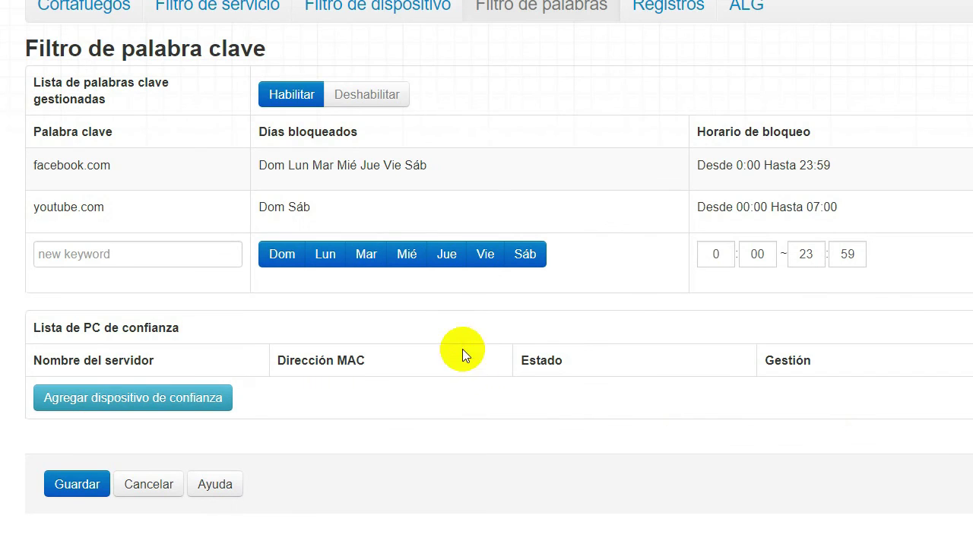
# Open the firewall logs and look through the recorded events
pyautogui.scroll(2, 451, 321)
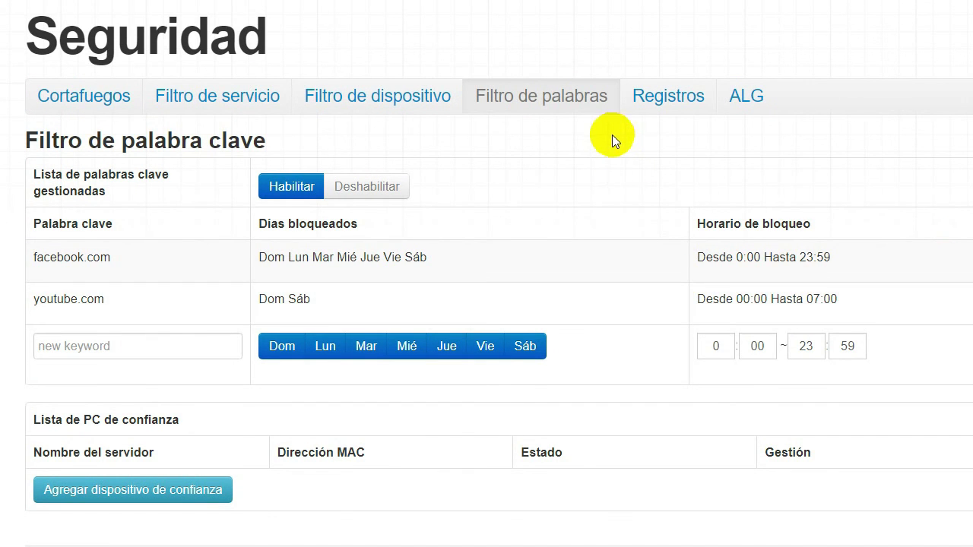
pyautogui.click(666, 93)
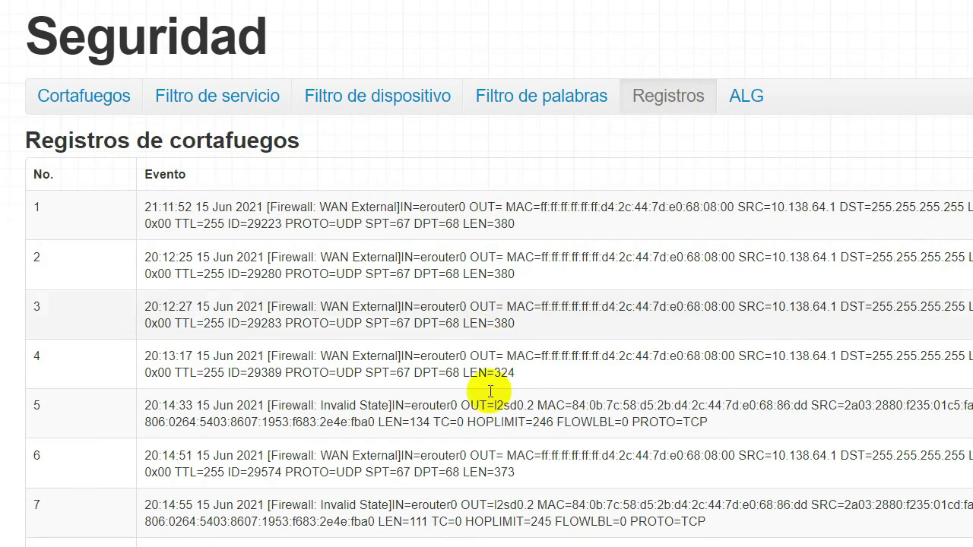
pyautogui.scroll(-3, 479, 391)
pyautogui.scroll(-1, 469, 411)
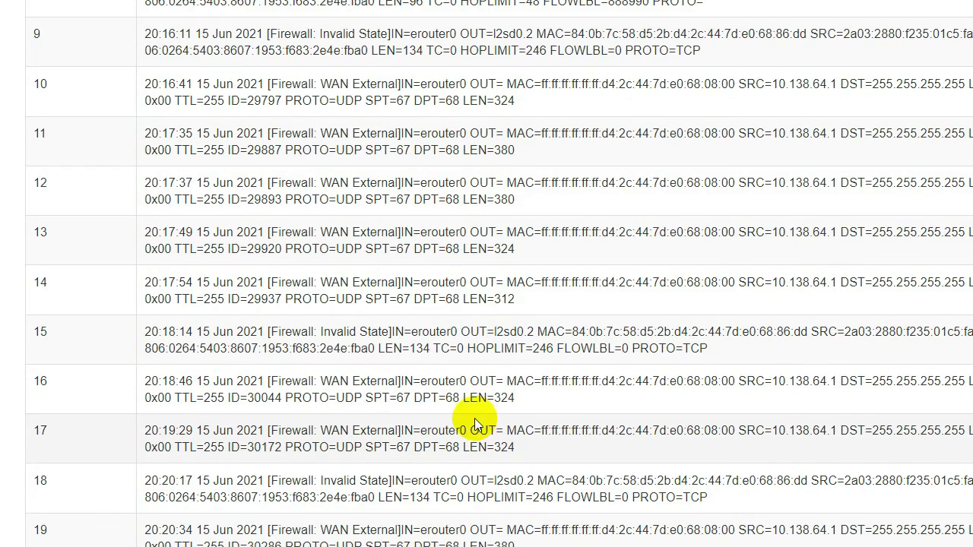
pyautogui.scroll(8, 471, 380)
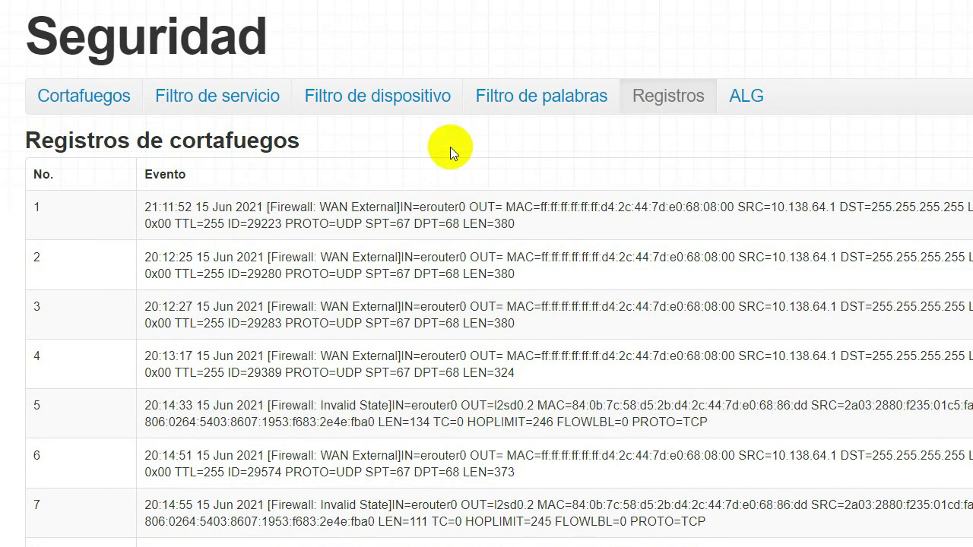